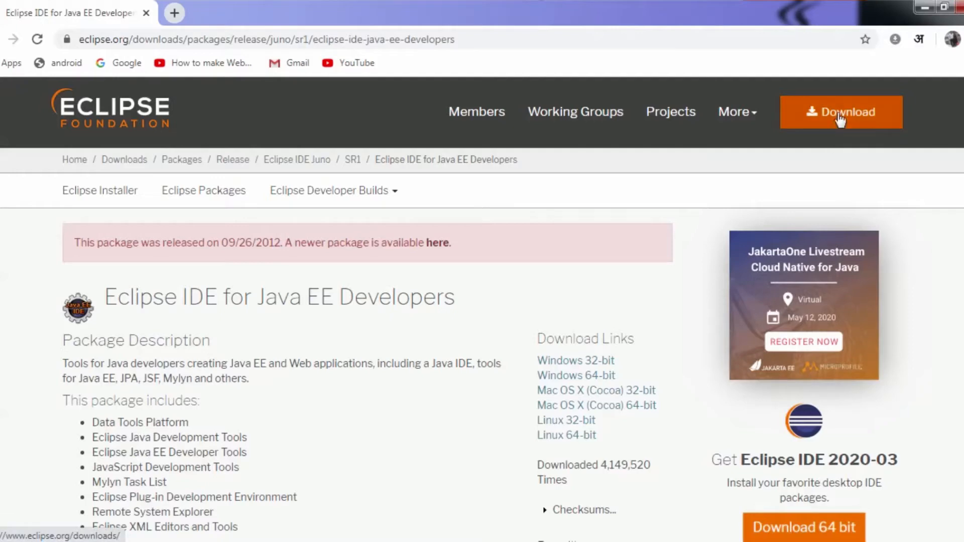
Open the Eclipse downloads page and go to the Eclipse IDE 2020-03 offer under Tool Platforms
left_click(840, 120)
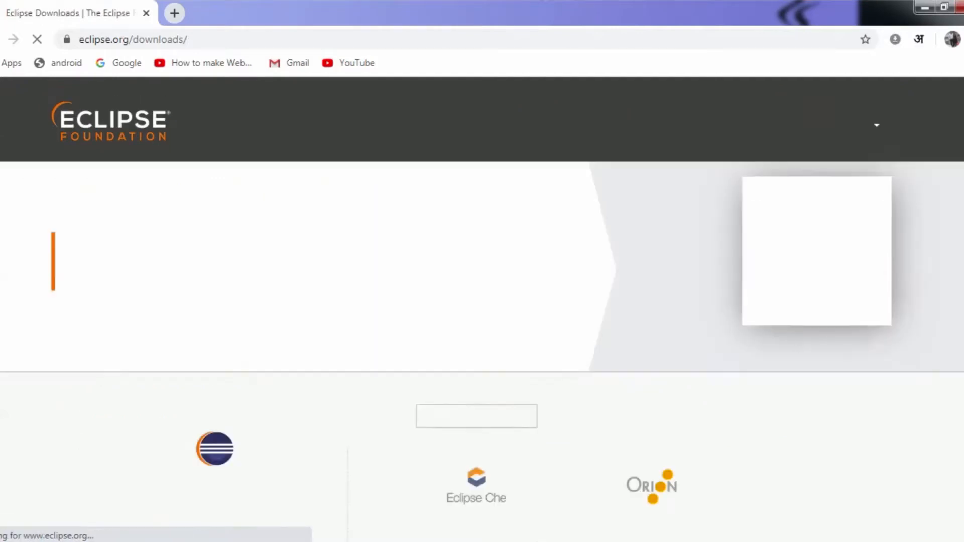
scroll(583, 374, "down", 4)
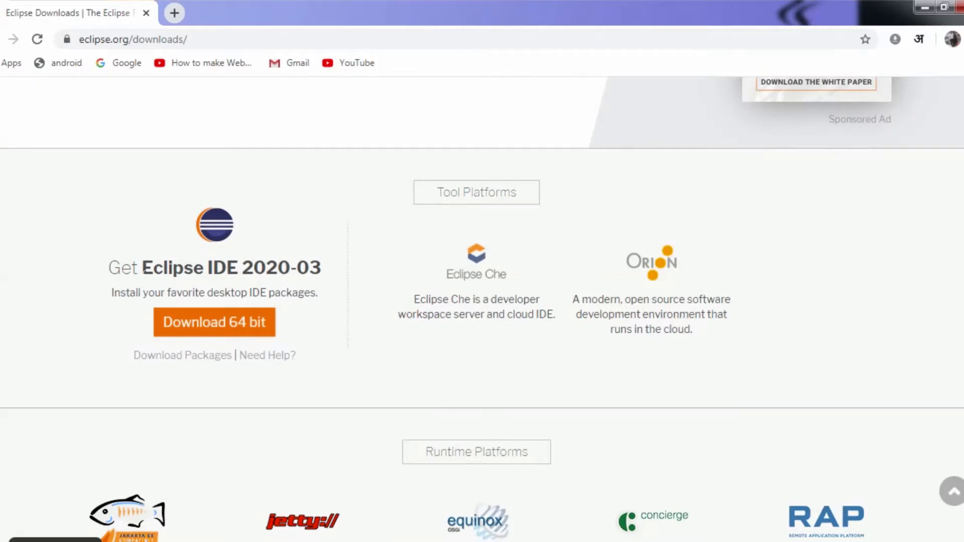
Examine the Eclipse IDE 2020-03 version heading on the downloads page
left_click_drag(242, 268, 291, 267)
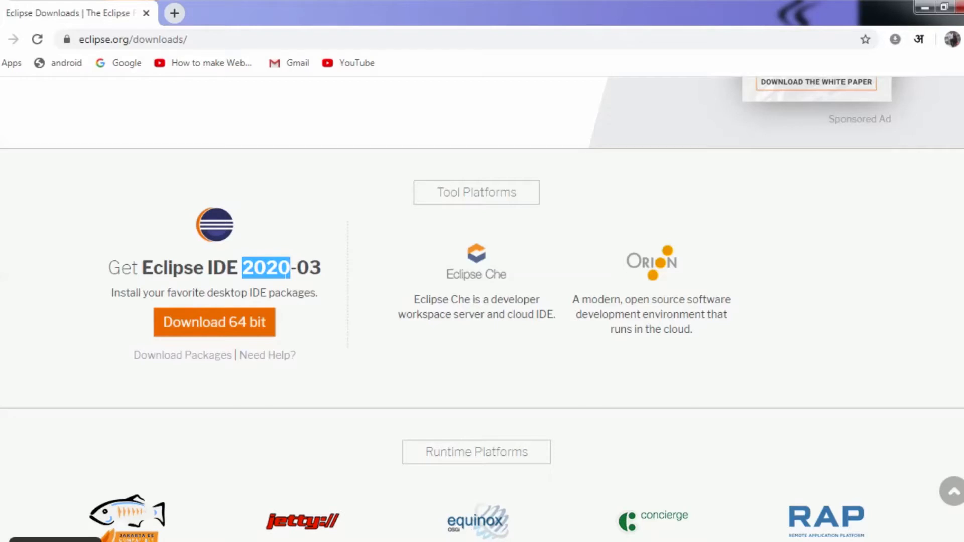
left_click(271, 274)
left_click_drag(242, 268, 297, 268)
left_click(272, 270)
left_click_drag(143, 268, 297, 268)
left_click(294, 270)
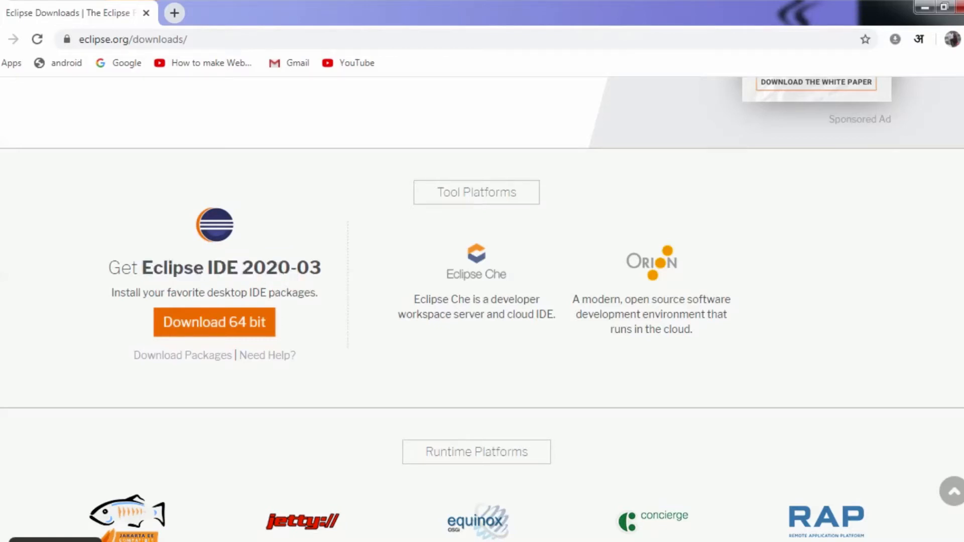
left_click_drag(142, 268, 309, 268)
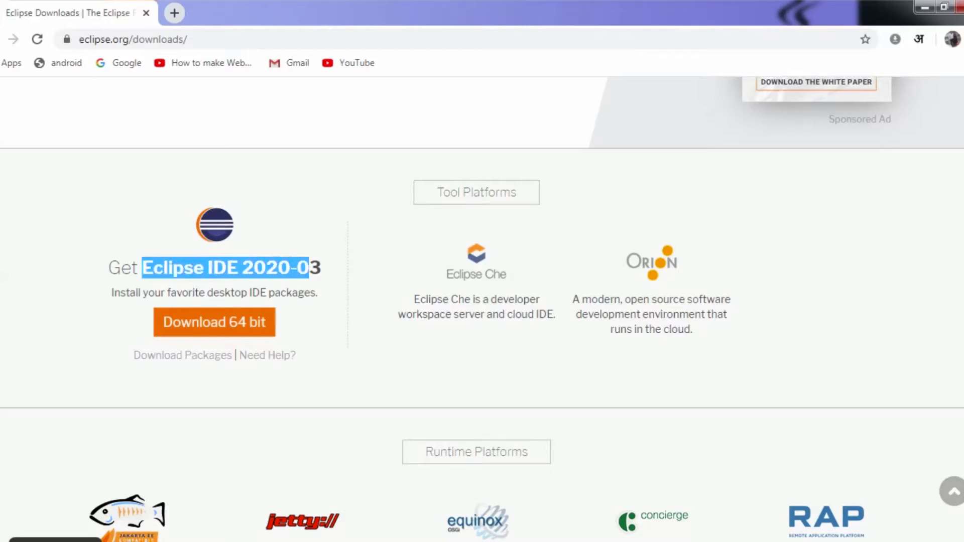
left_click(285, 272)
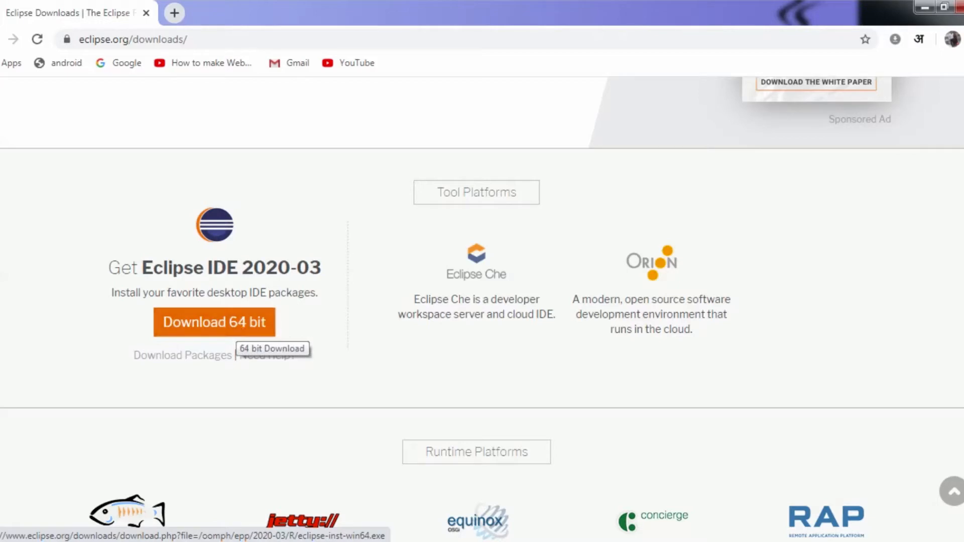
Download the 64-bit Eclipse installer, eclipse-inst-win64.exe, from the offered mirror
left_click(224, 325)
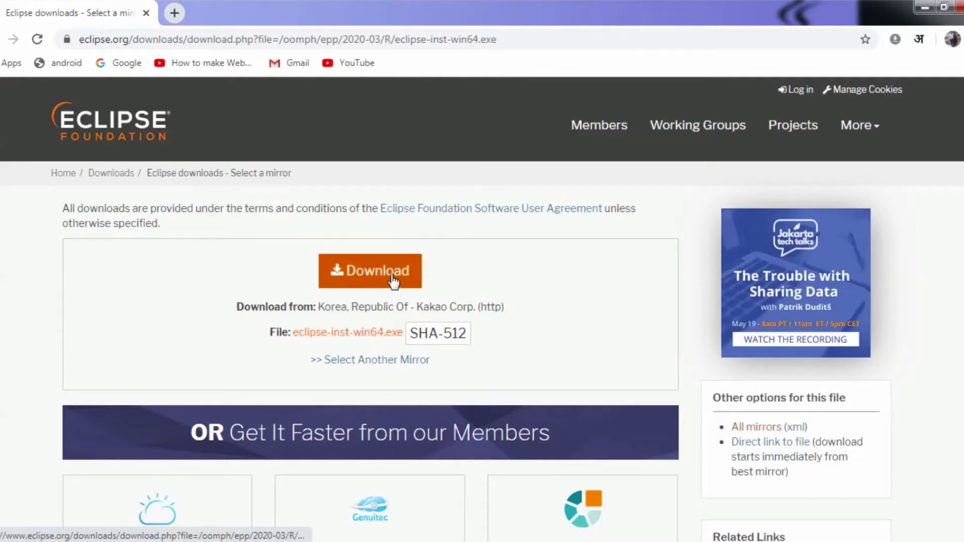
left_click(373, 270)
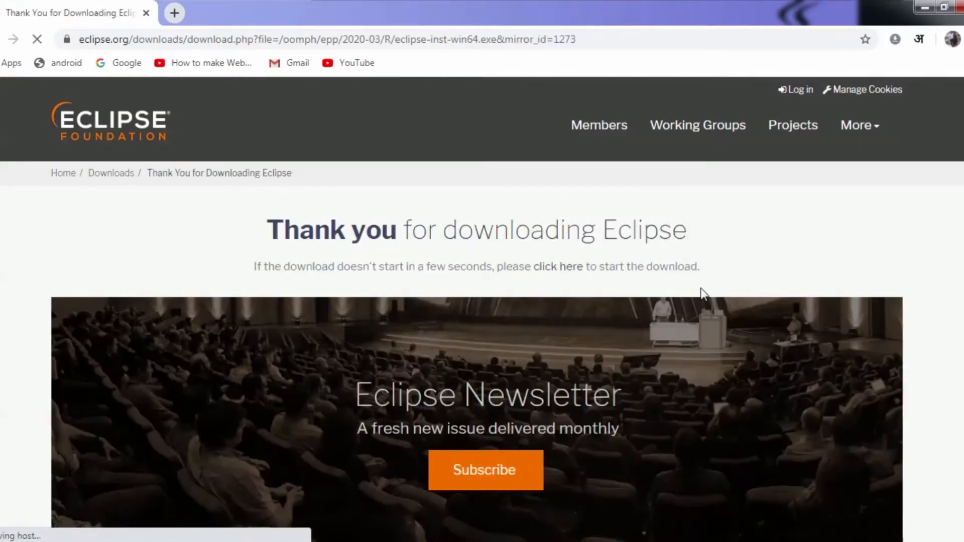
scroll(873, 278, "down", 3)
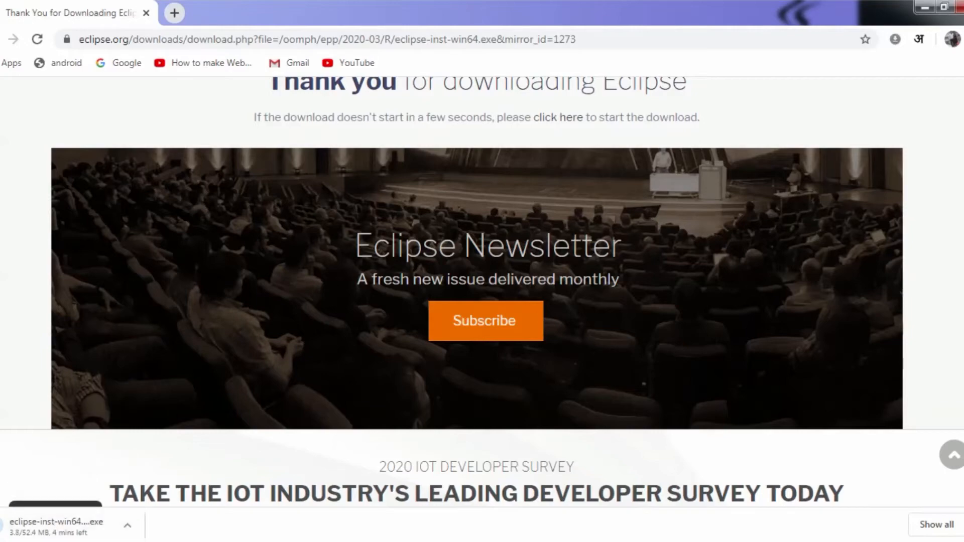
Run eclipse-inst-win64 from the computer's Downloads folder and allow it past the security warning
key("super")
left_click(205, 346)
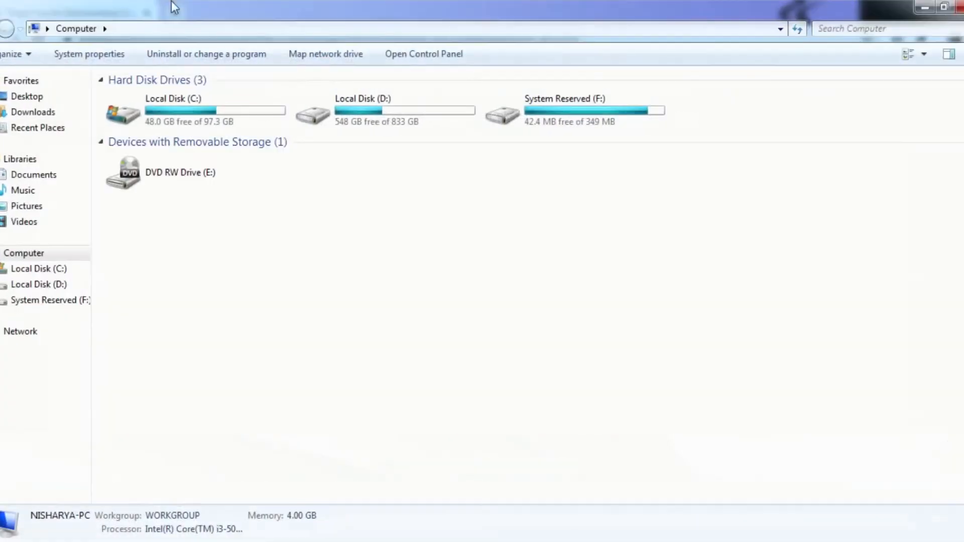
left_click(33, 112)
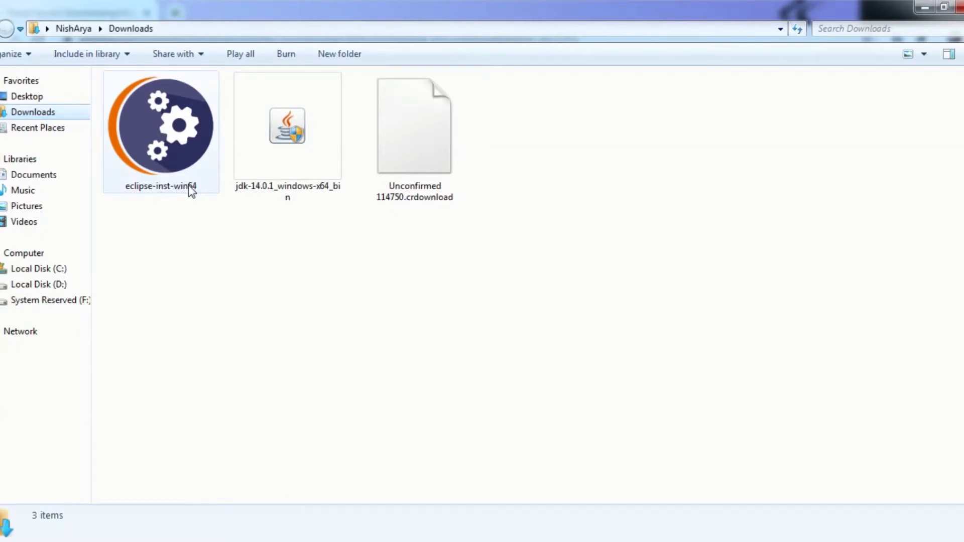
double_click(171, 137)
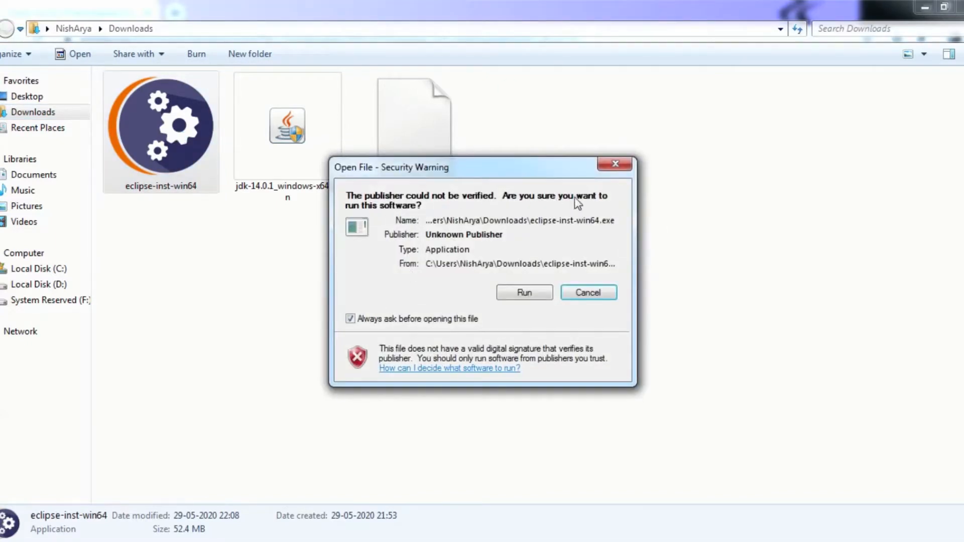
left_click(527, 295)
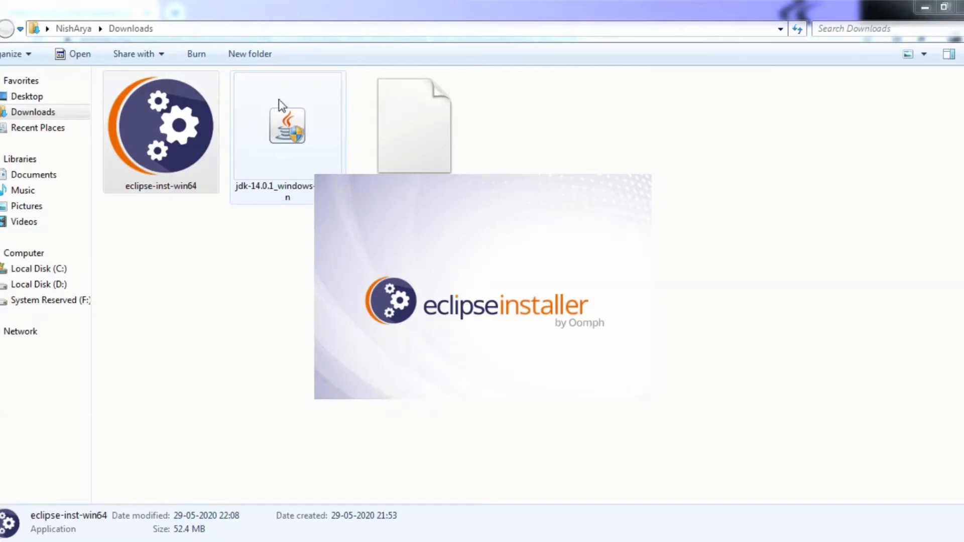
left_click(156, 173)
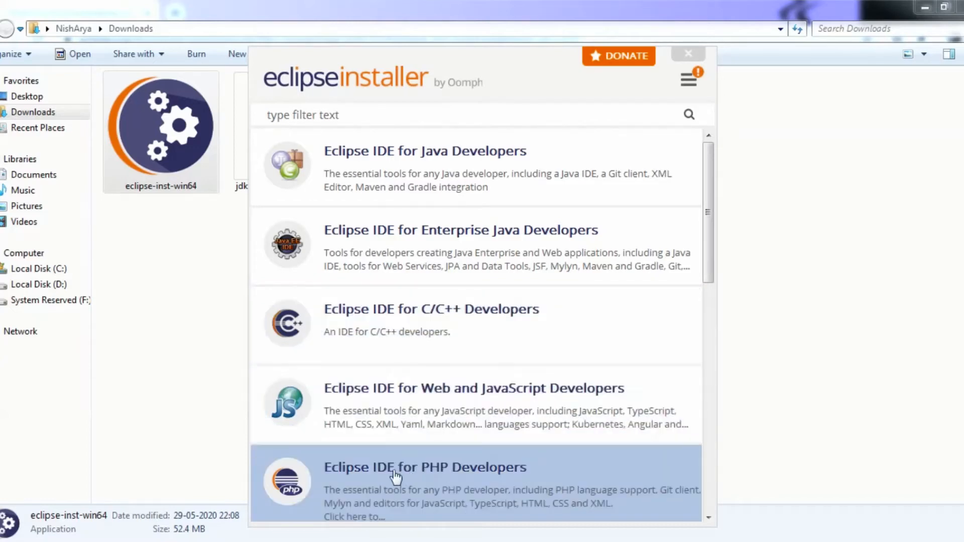
Install Eclipse IDE for Java Developers with the proposed Java VM, installation folder, start menu entry and desktop shortcut
mouse_move(708, 266)
left_mouse_down()
mouse_move(726, 401)
mouse_move(721, 479)
mouse_move(715, 256)
left_mouse_up()
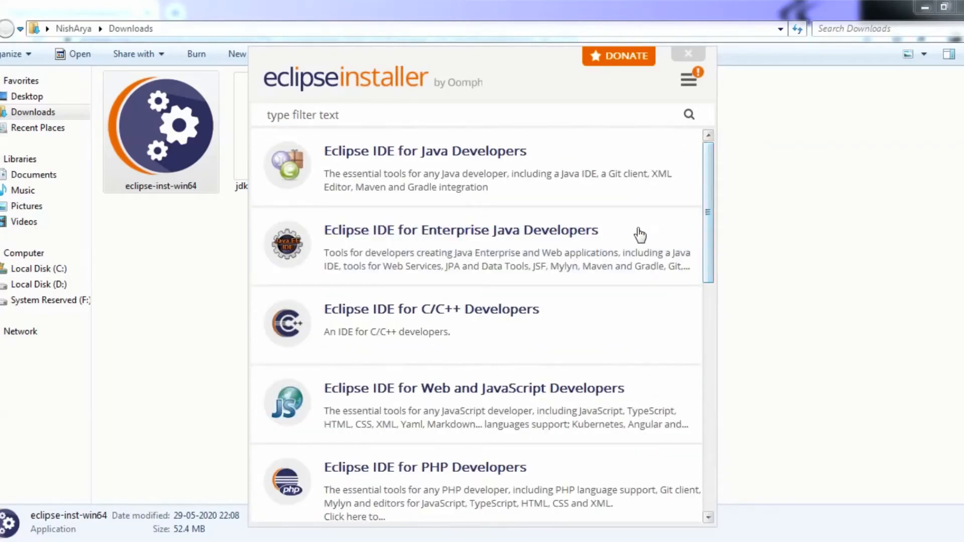
left_click(474, 171)
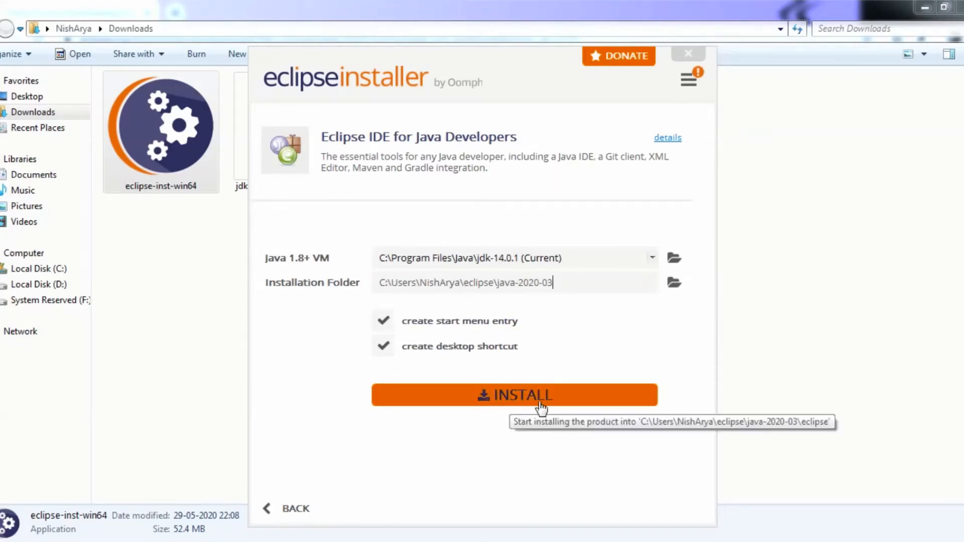
left_click(515, 394)
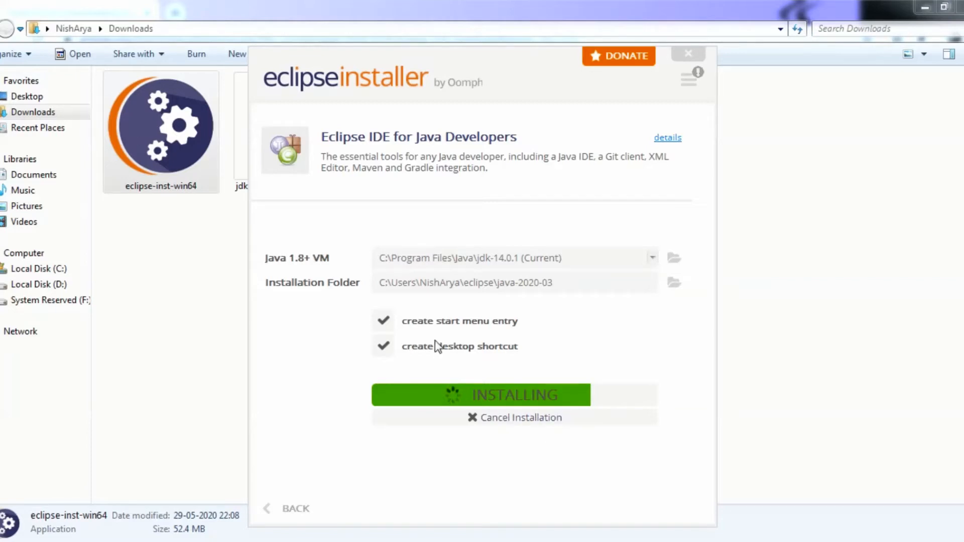
left_click_drag(520, 57, 644, 52)
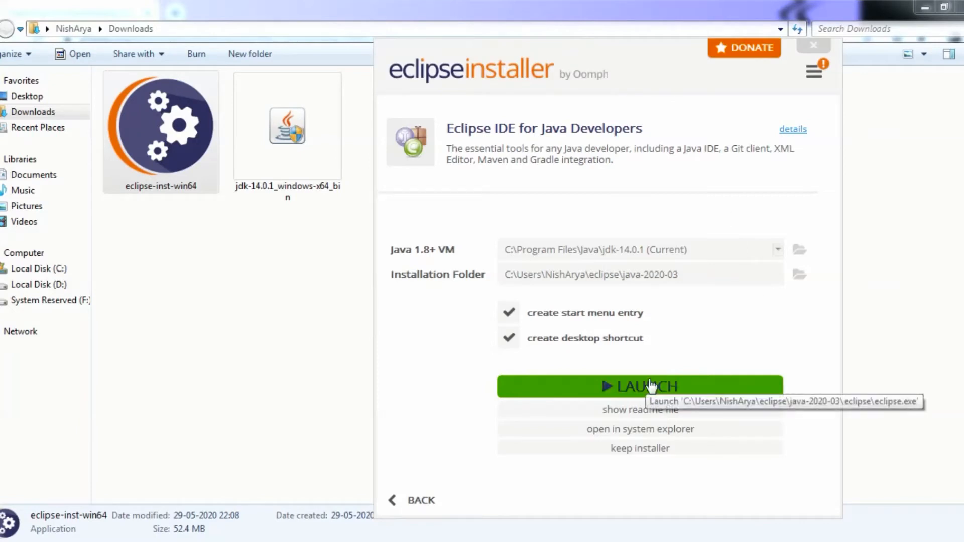
Update the Eclipse installer and agree to launch the newly installed Eclipse IDE
left_click(827, 70)
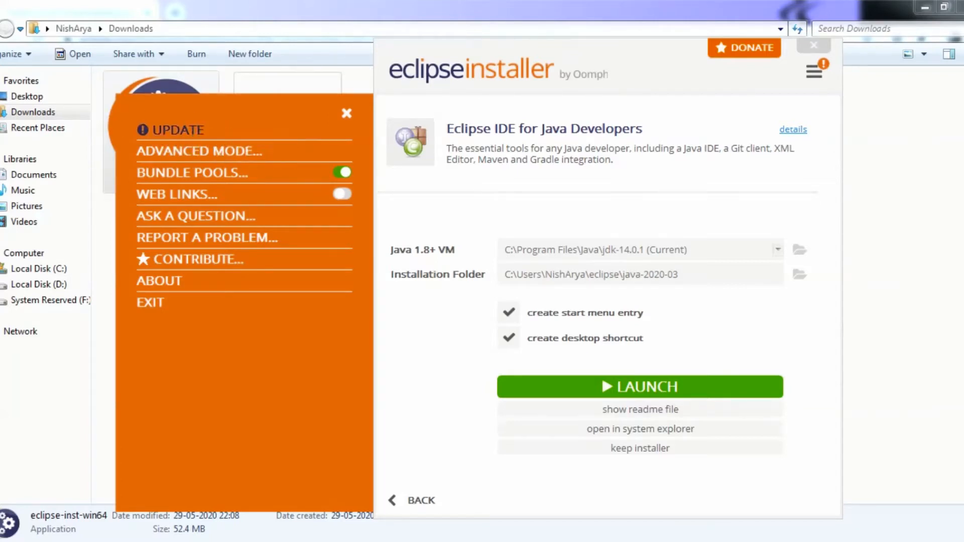
left_click(195, 134)
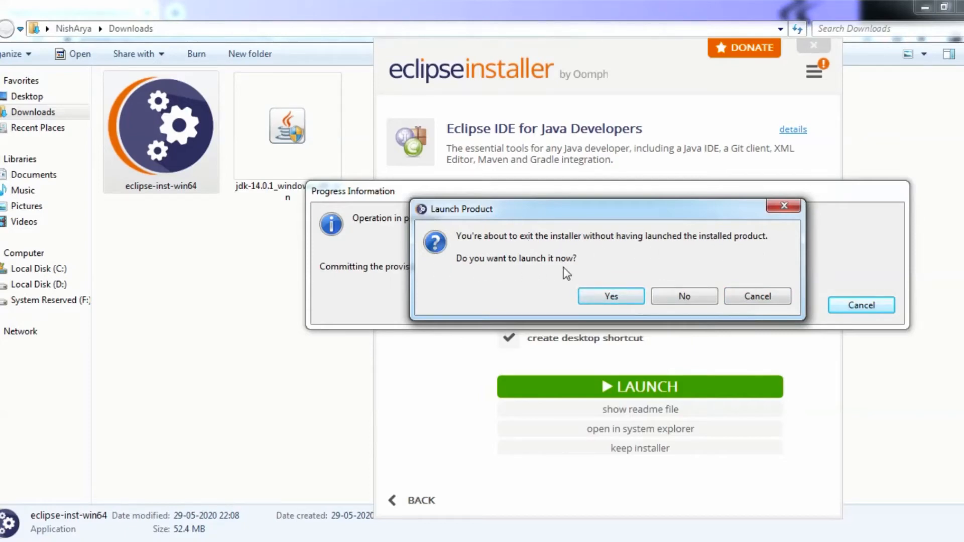
left_click(613, 298)
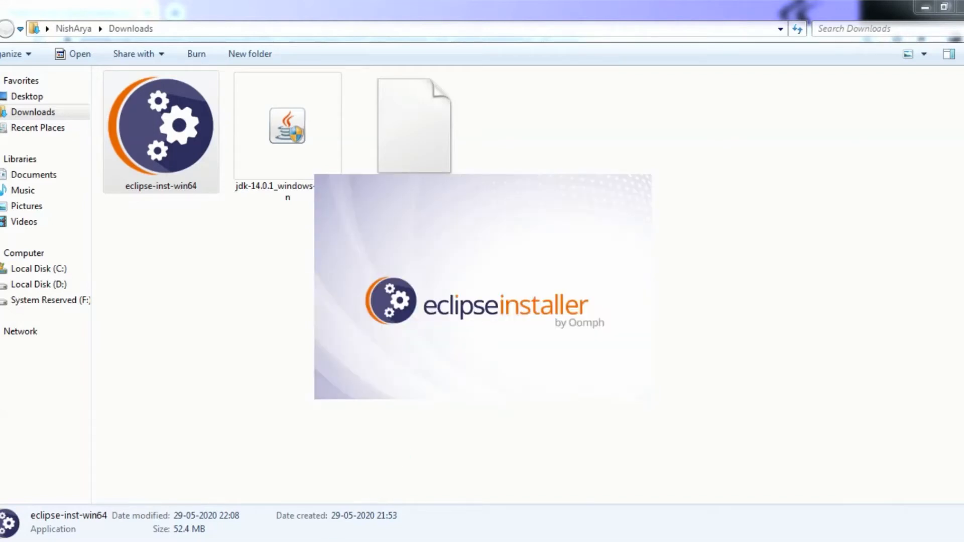
mouse_move(317, 541)
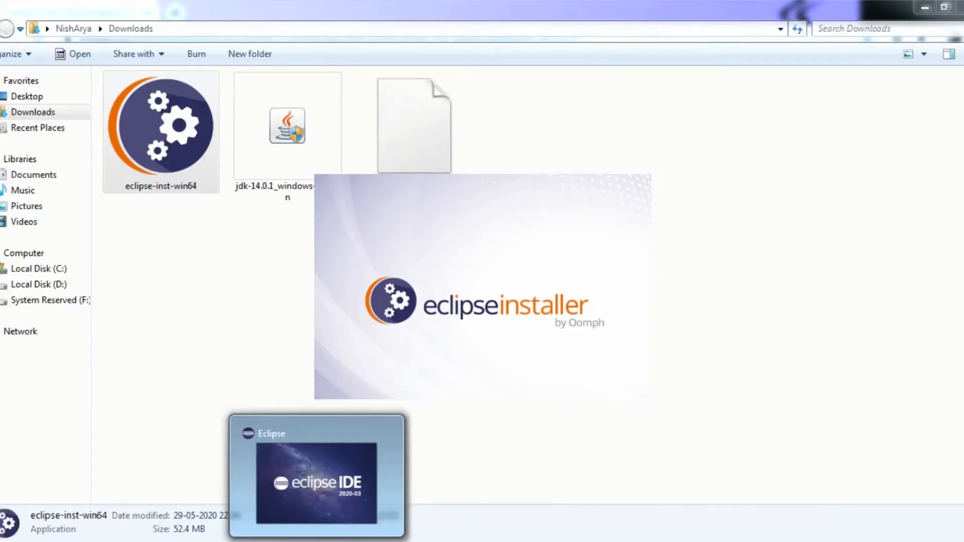
mouse_move(271, 512)
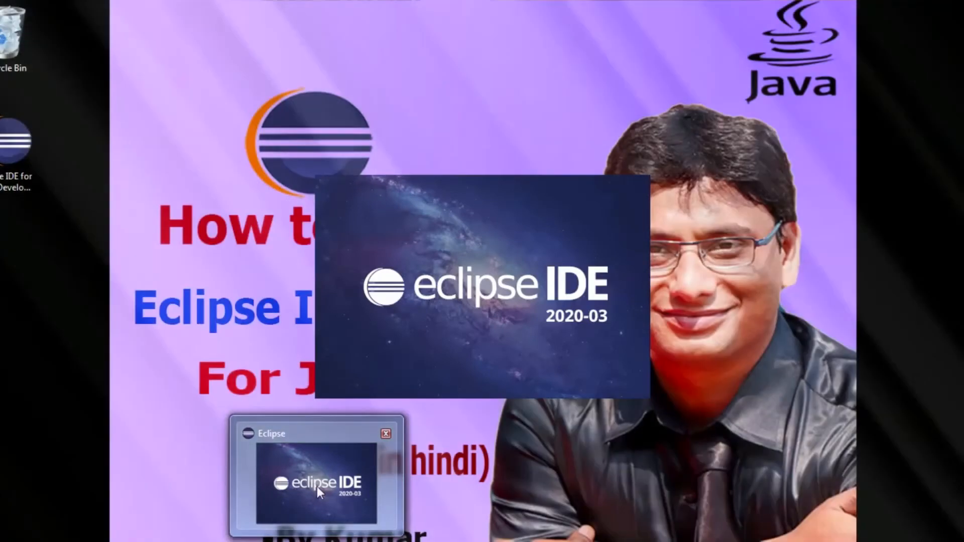
left_click(317, 487)
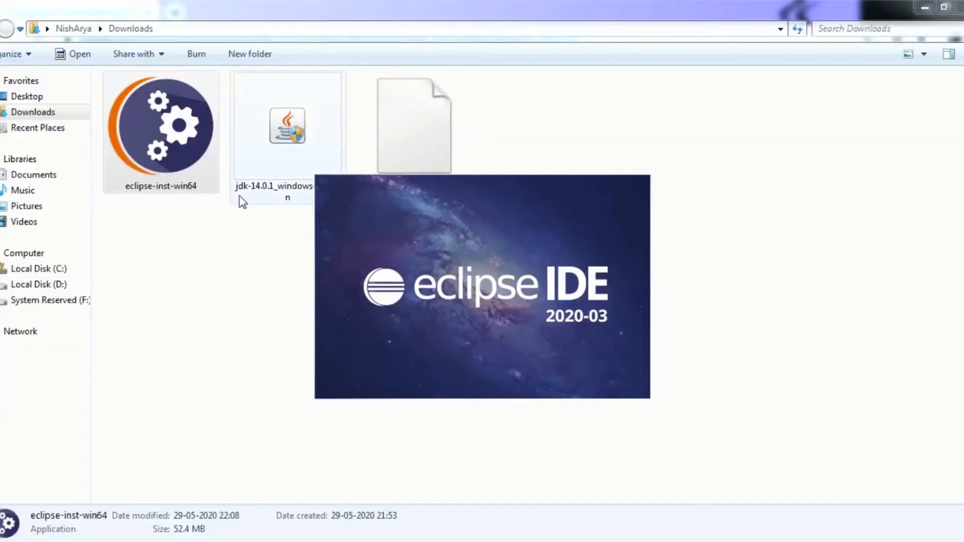
Close the Downloads folder window and the Eclipse installer, letting the browser's pending download continue
left_click(959, 7)
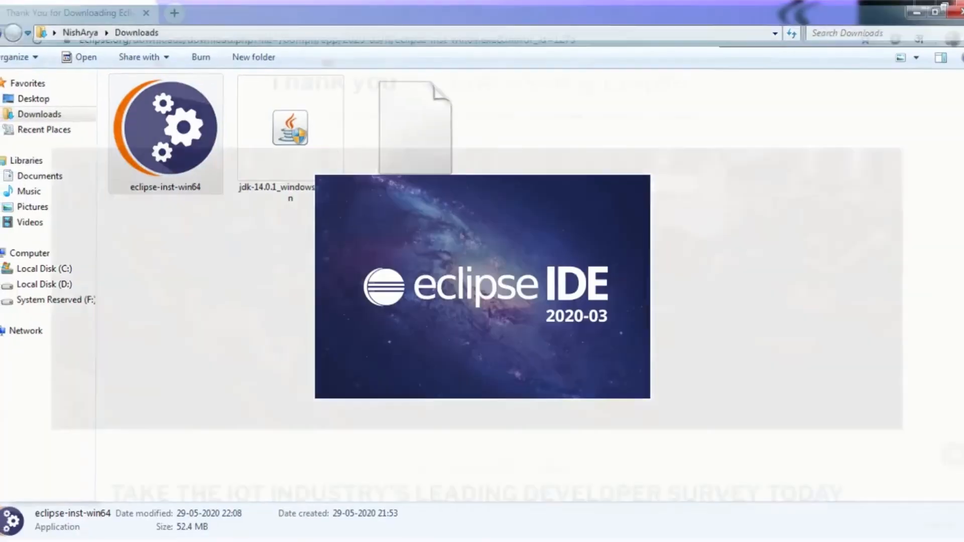
left_click(959, 7)
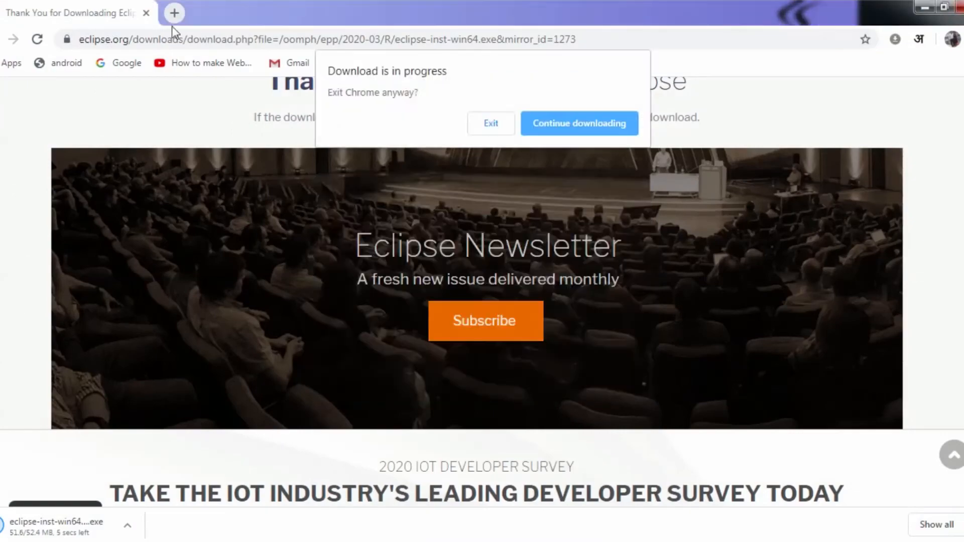
left_click(575, 125)
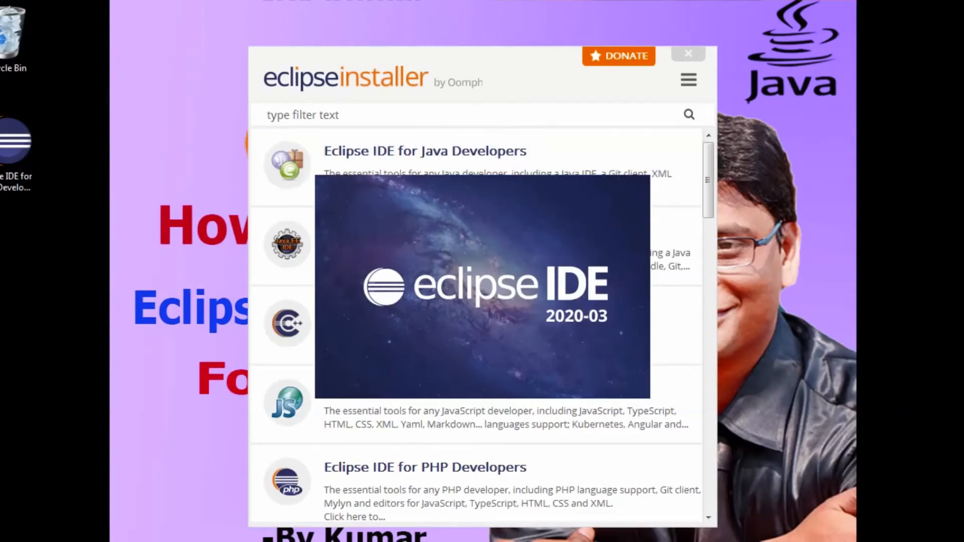
left_click(701, 55)
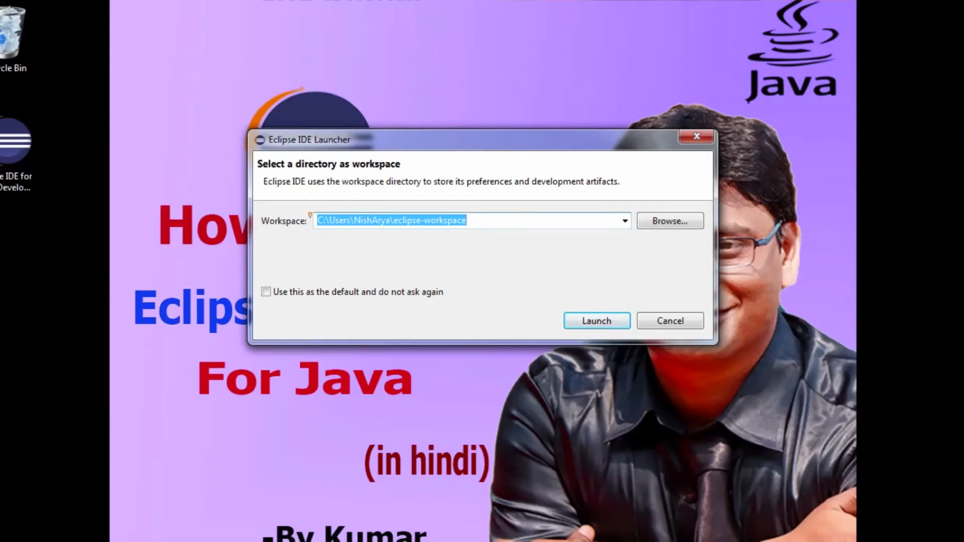
left_click(438, 221)
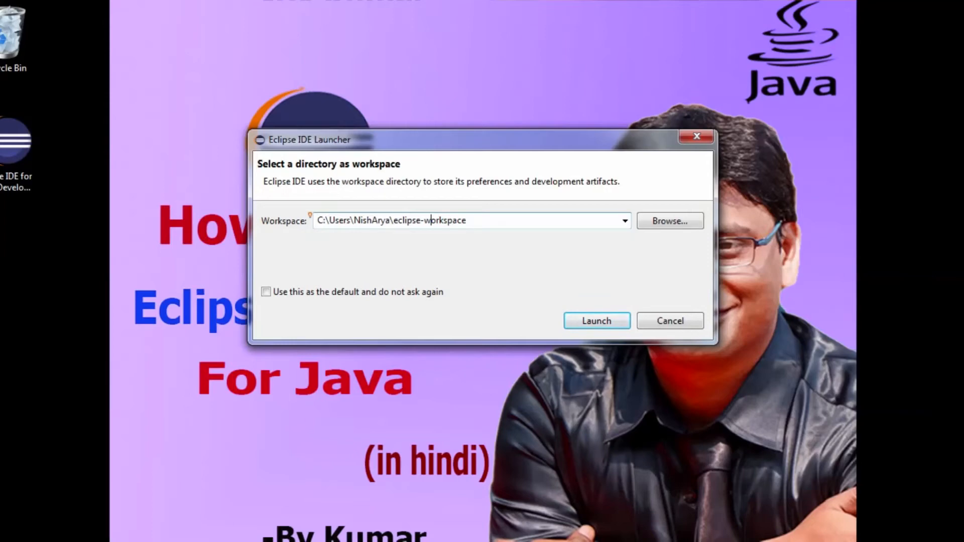
left_click(668, 222)
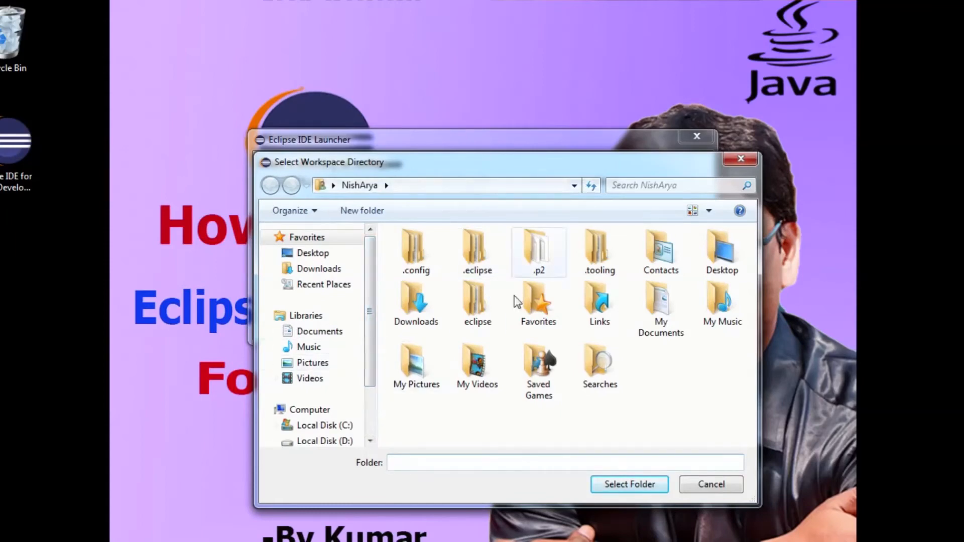
left_click(740, 163)
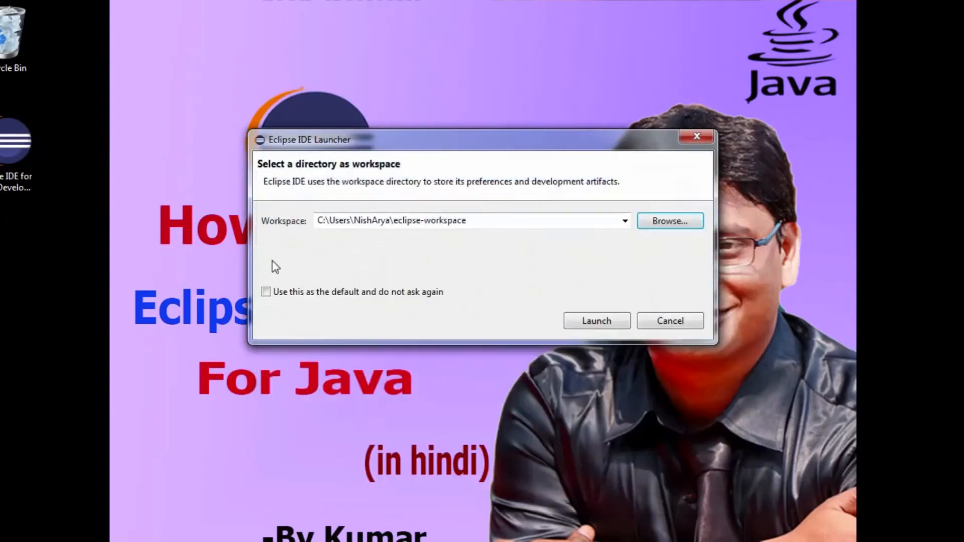
Launch Eclipse with the proposed eclipse-workspace directory and maximize its window
left_click(594, 325)
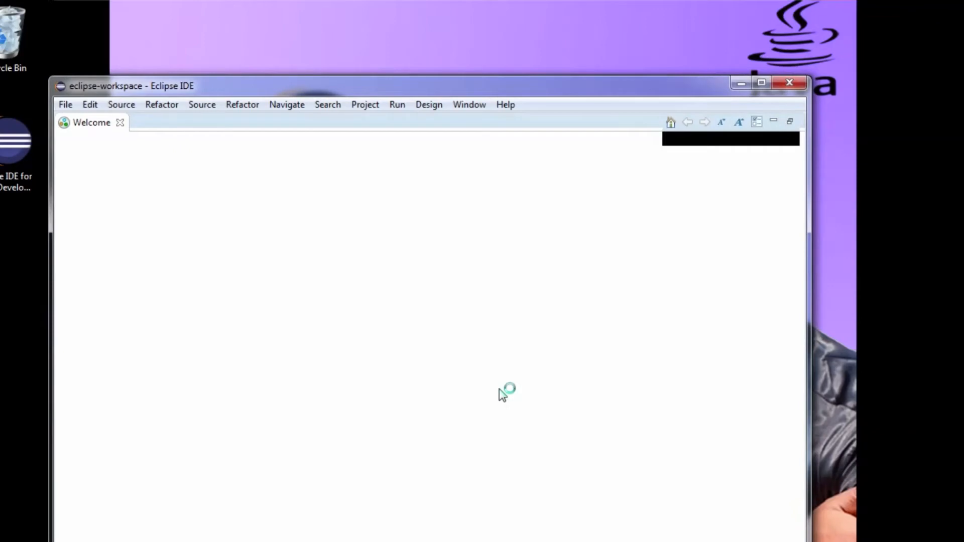
left_click(762, 84)
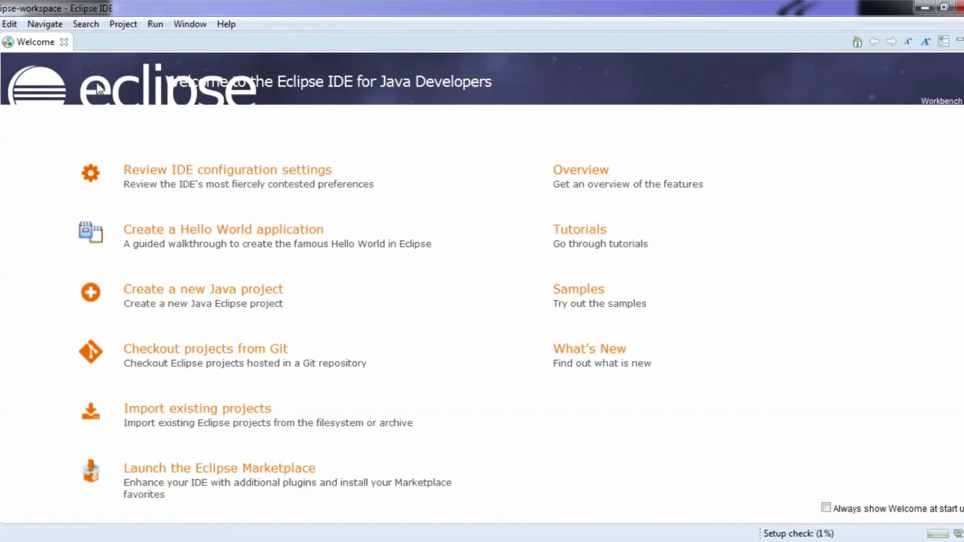
Close the Welcome page and the Task List view in the Eclipse workbench
left_click(64, 43)
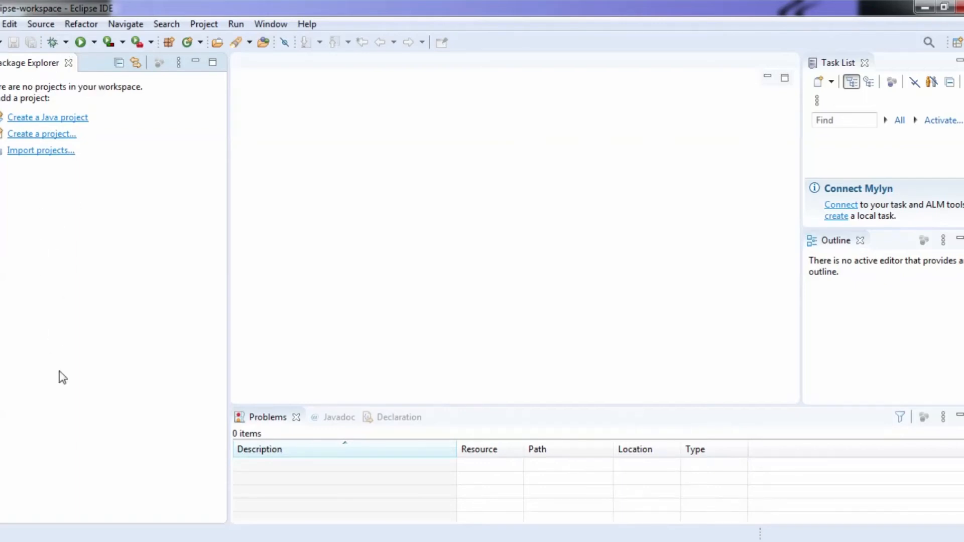
left_click(865, 63)
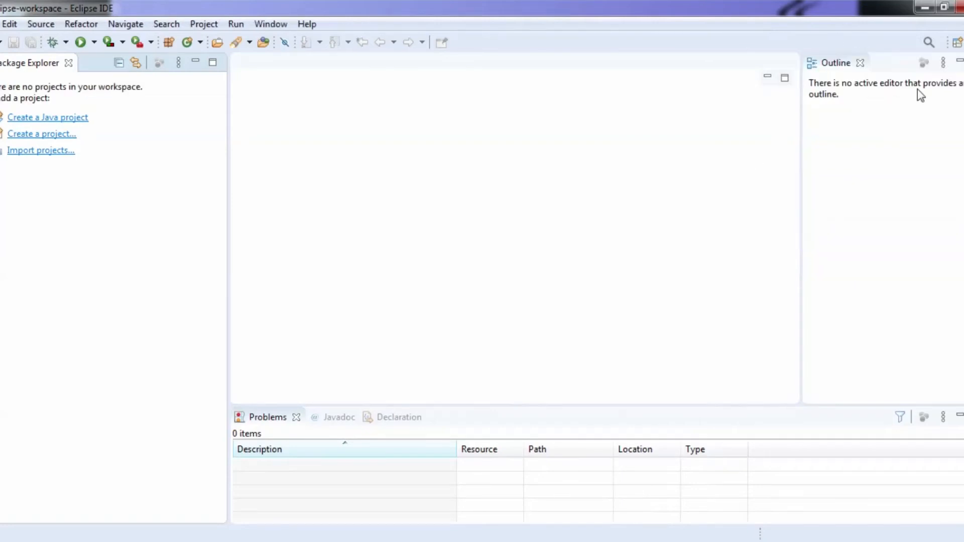
Close the Outline view and create a Java project named MyProject with default settings, without a module-info.java file
left_click(860, 63)
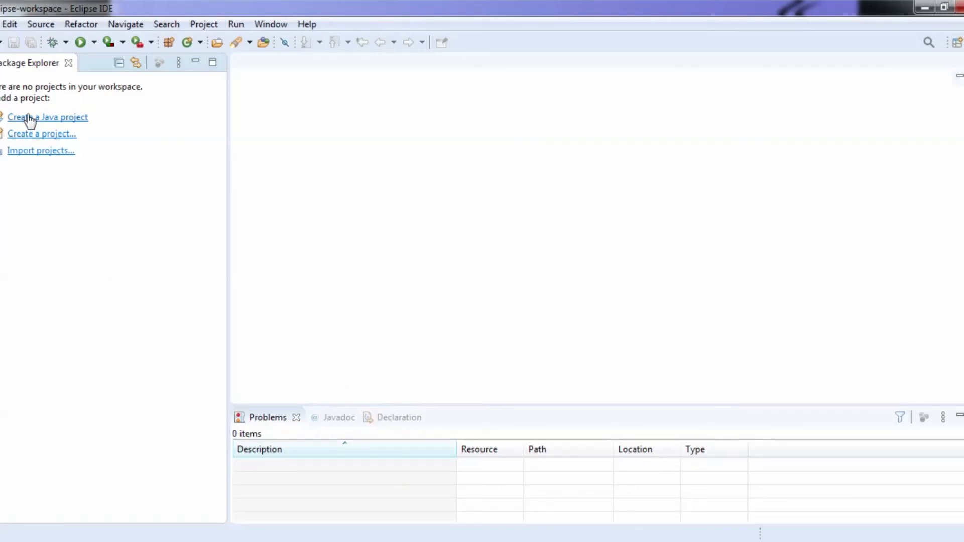
left_click(69, 119)
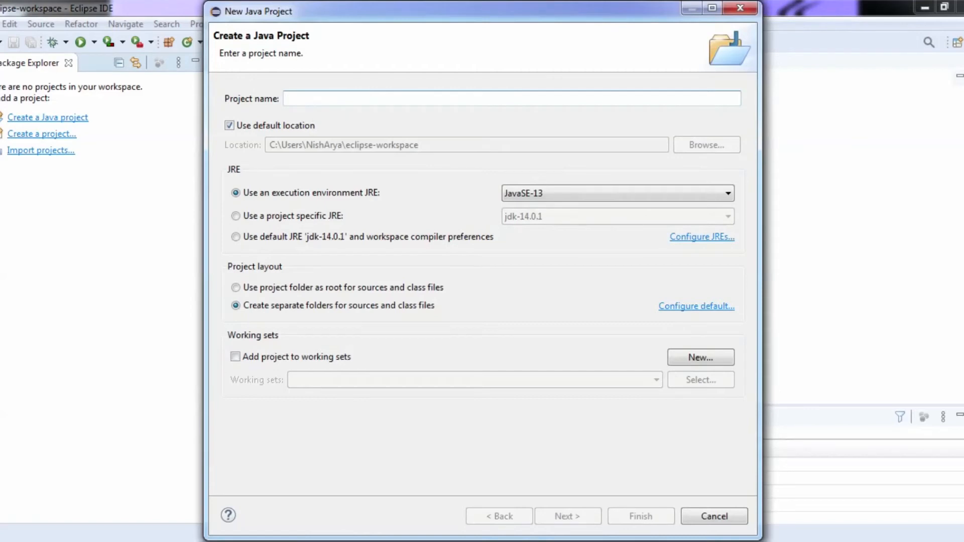
type("M")
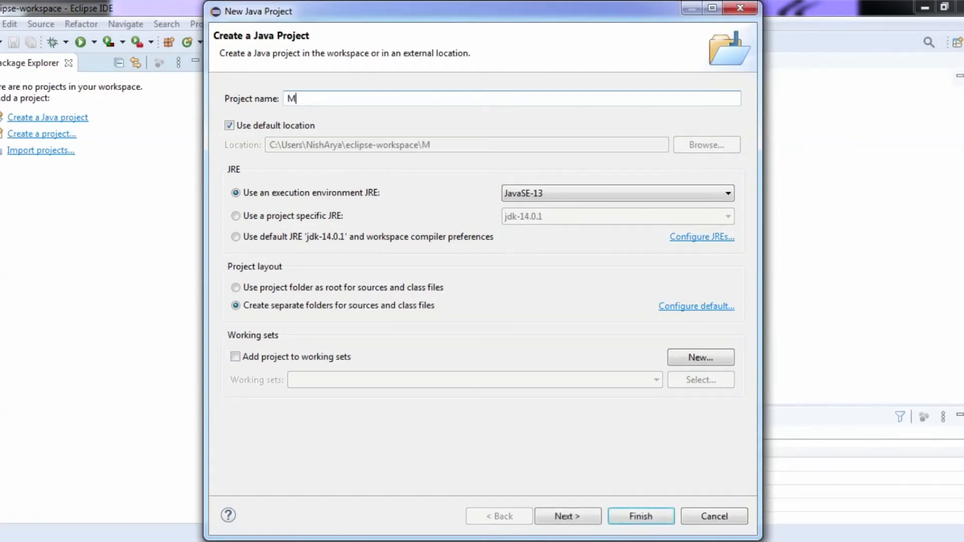
type("yProject")
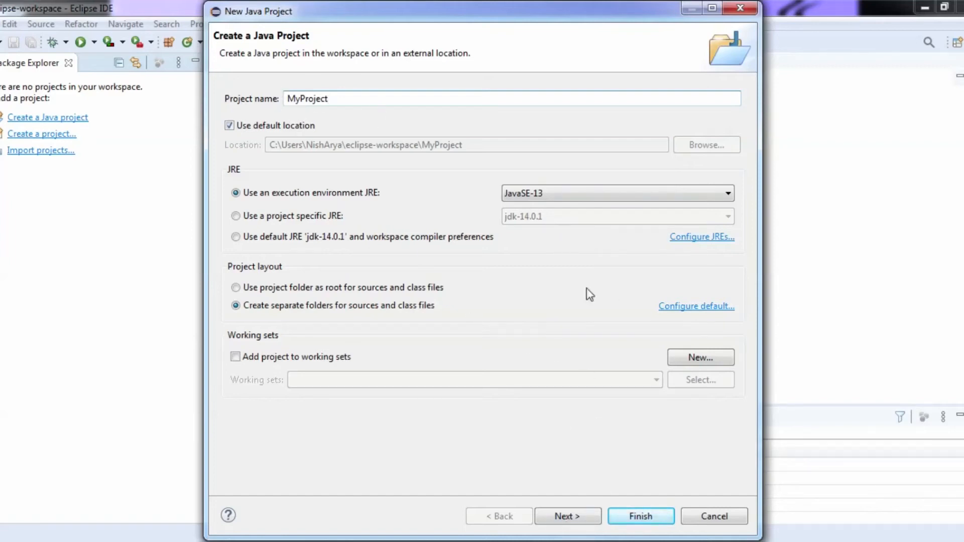
left_click(569, 518)
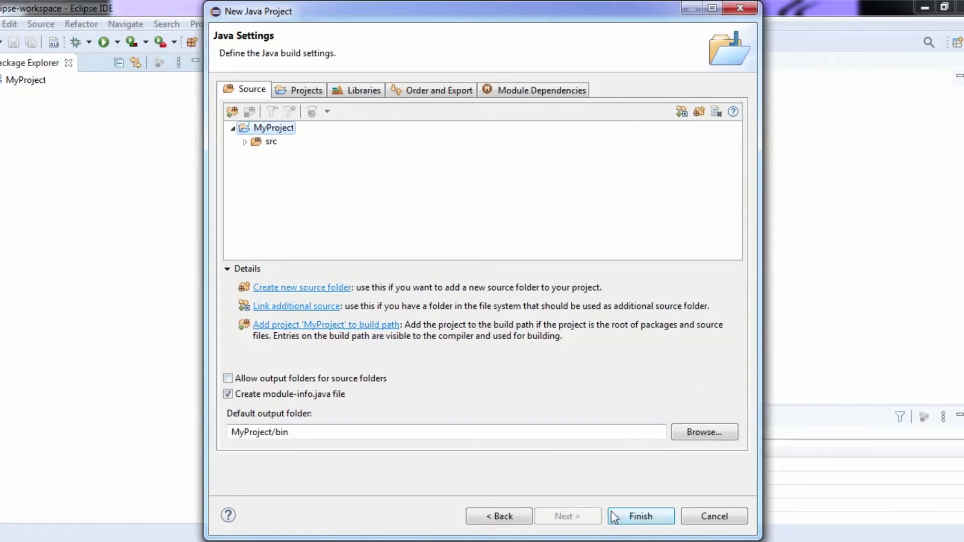
left_click(634, 520)
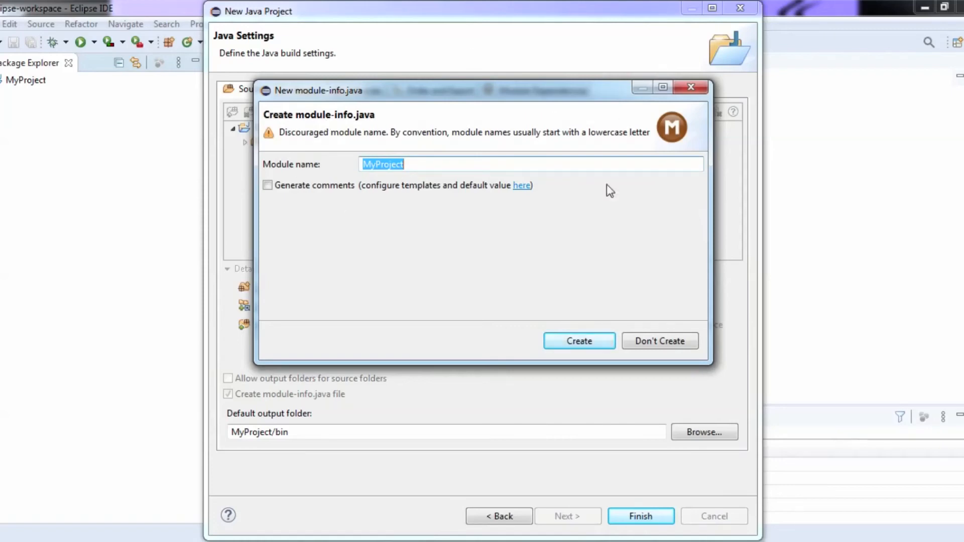
left_click(664, 341)
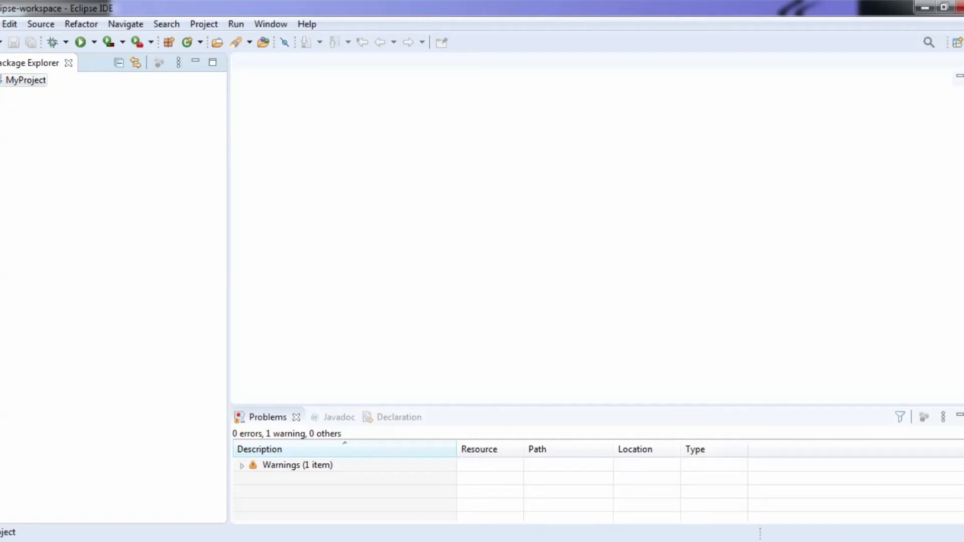
Start a new Java class in MyProject's src folder, entering package Mypkg and class name MyClass
key("Right")
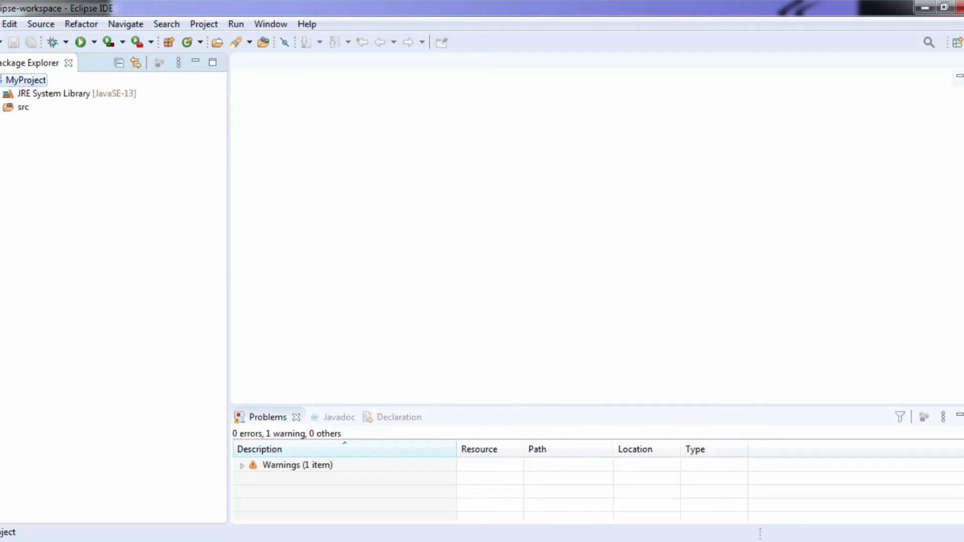
left_click(18, 108)
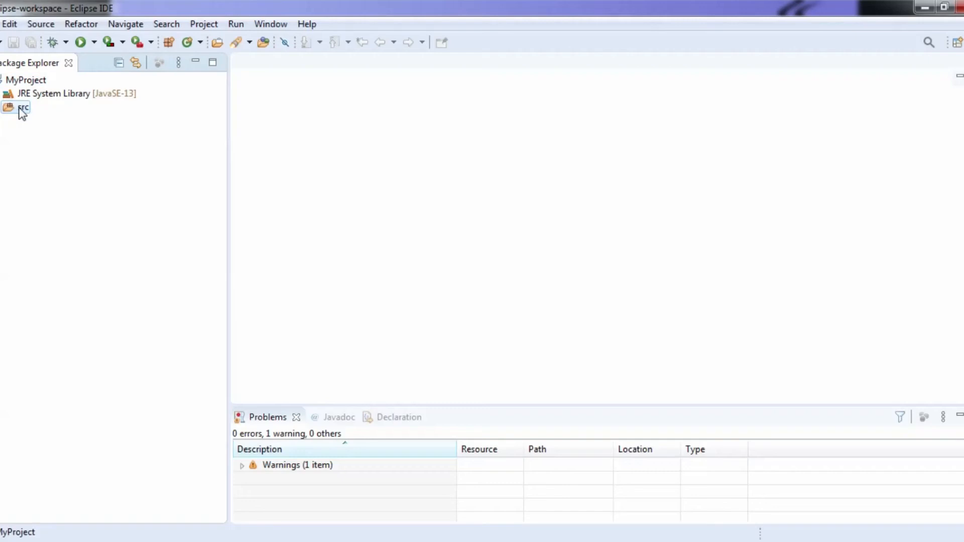
right_click(20, 108)
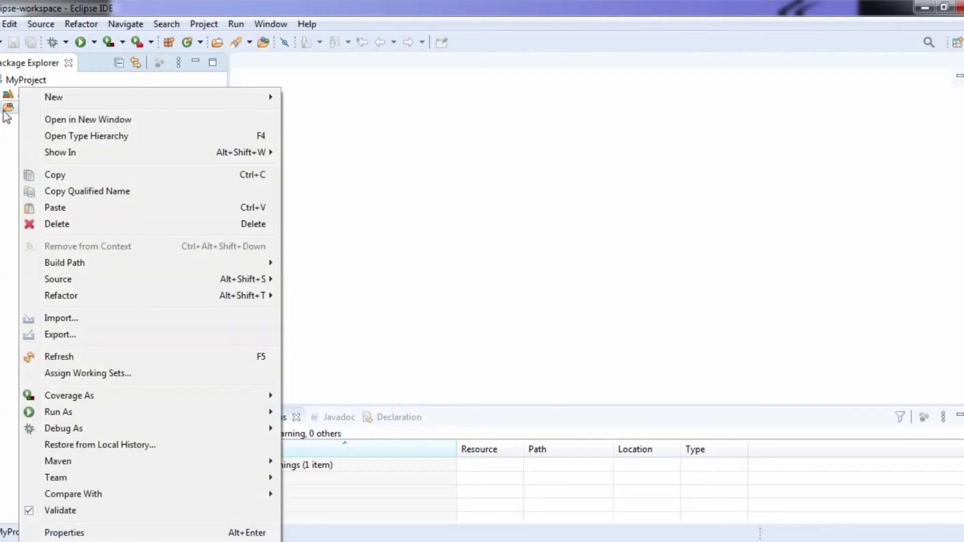
mouse_move(52, 104)
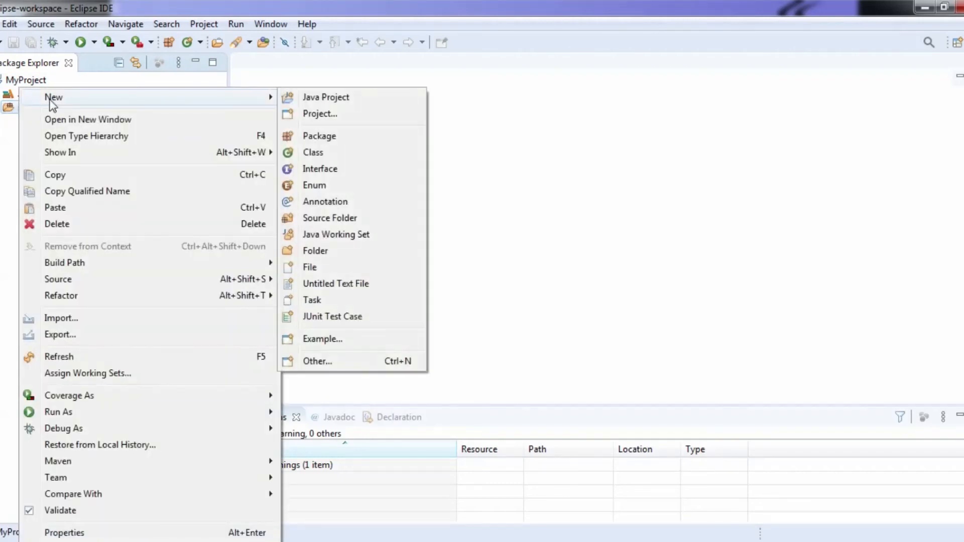
left_click(321, 156)
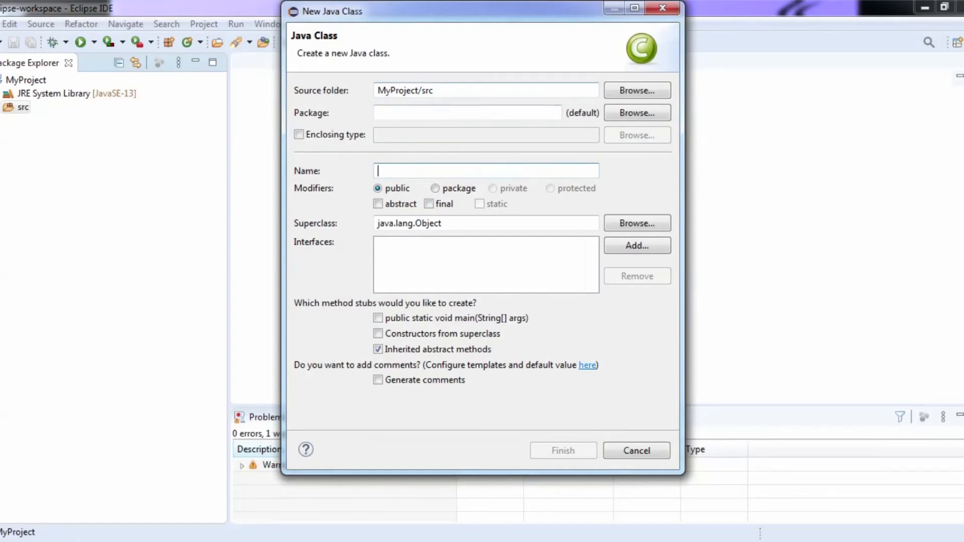
double_click(406, 91)
left_click(402, 113)
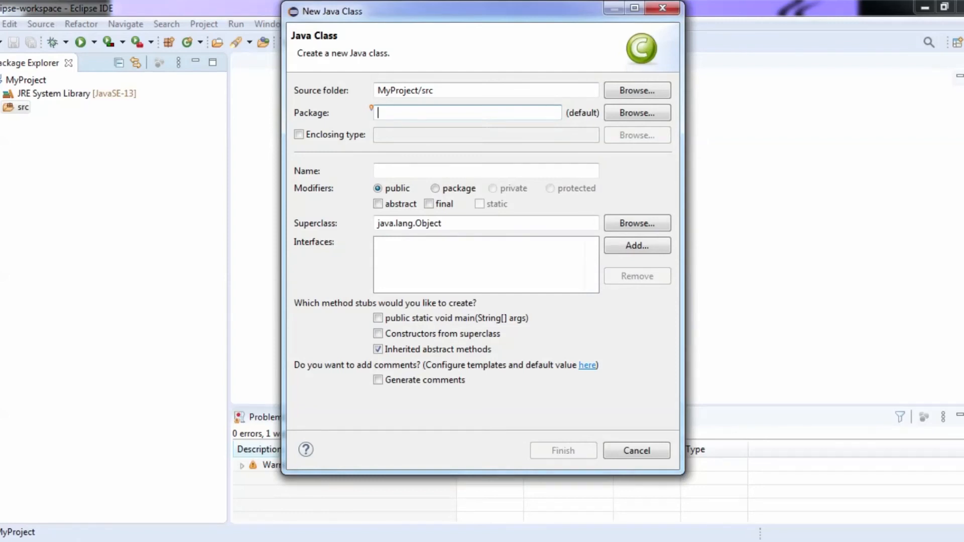
type("Mypkg")
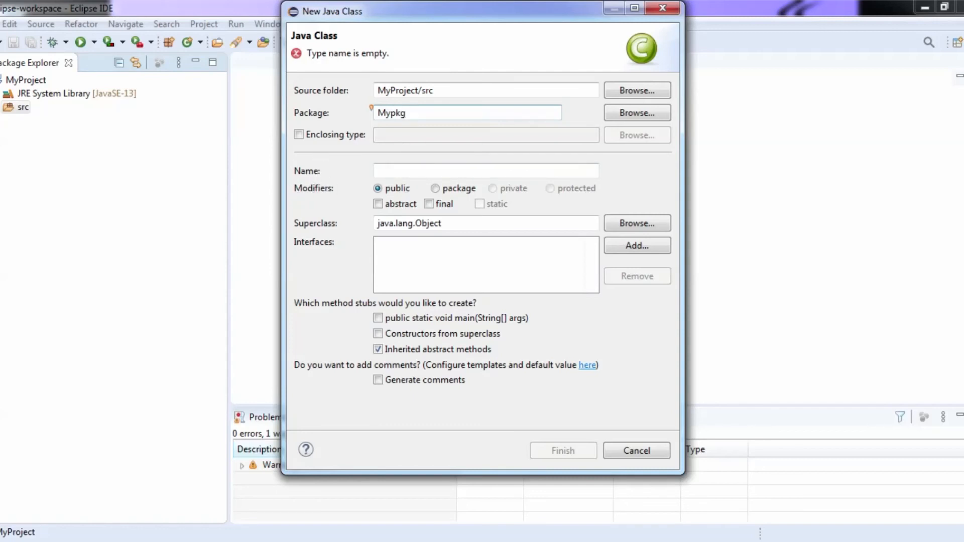
left_click(387, 170)
type("MyClass")
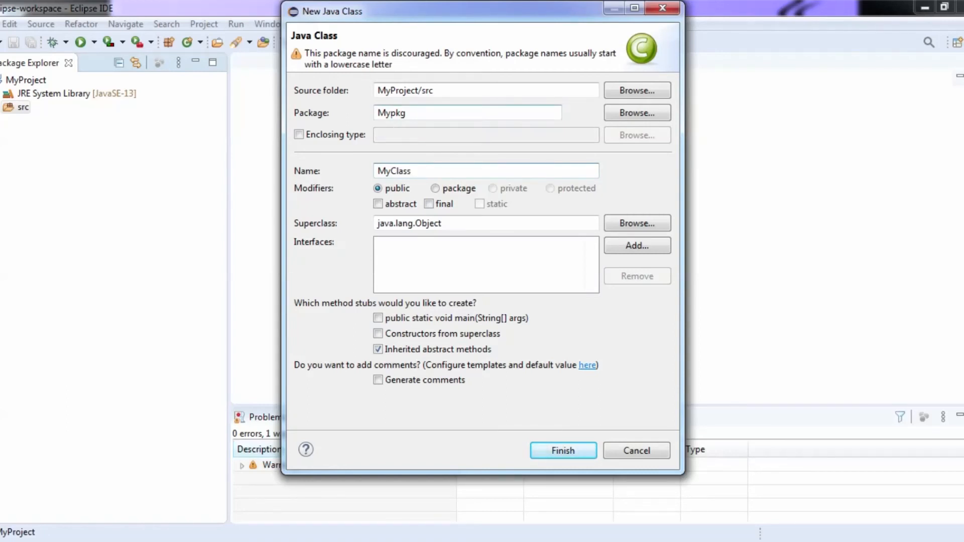
Correct the package name to mypkg, include the public static void main method stub and create the class
left_click(387, 113)
key("BackSpace")
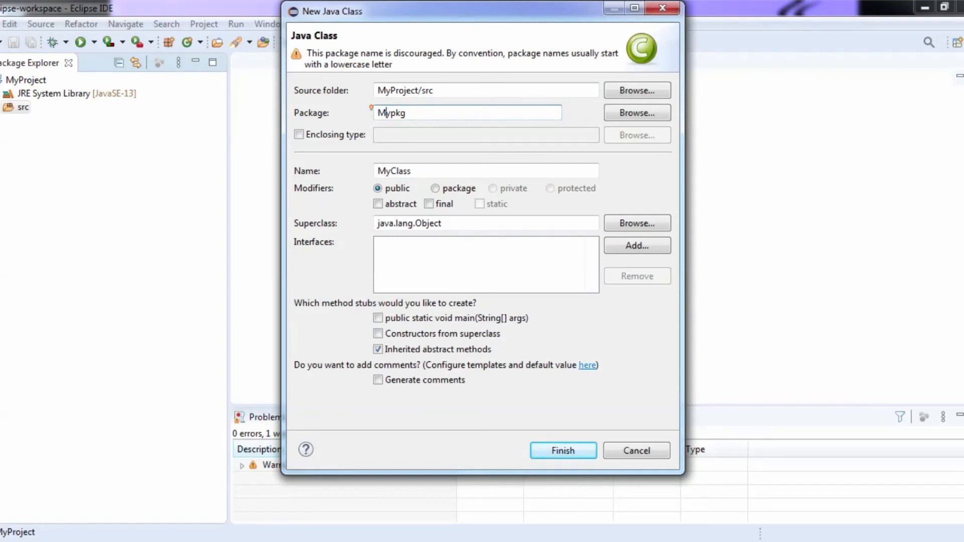
key("BackSpace")
type("m")
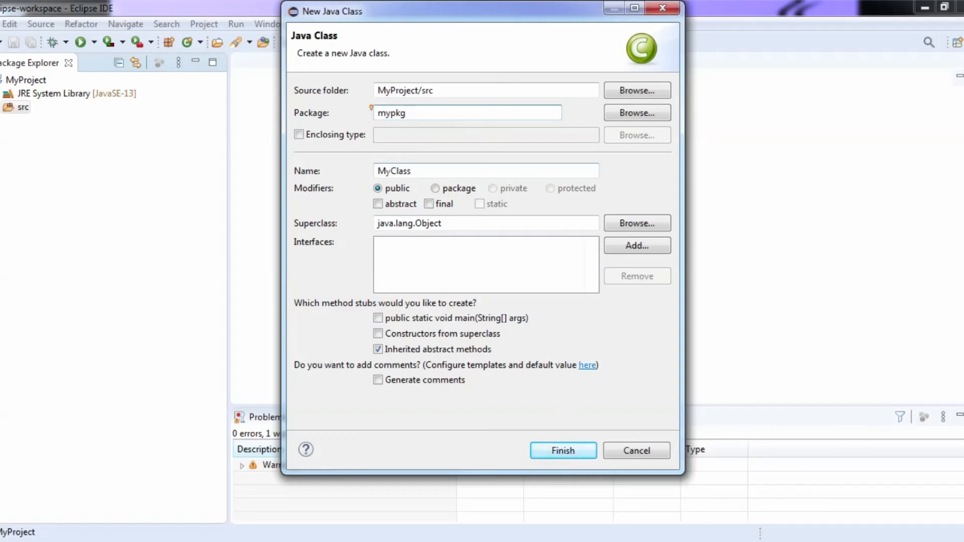
left_click(413, 171)
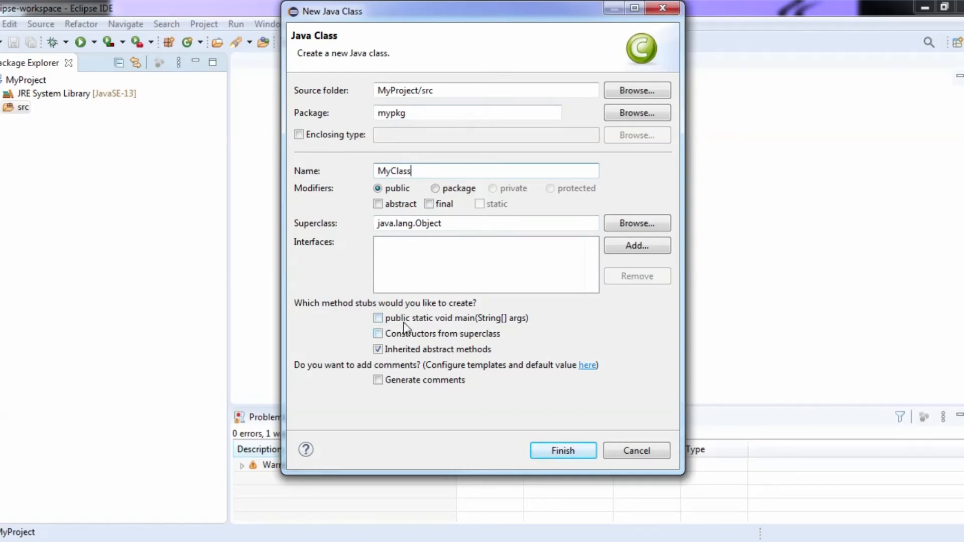
left_click(377, 319)
left_click(563, 452)
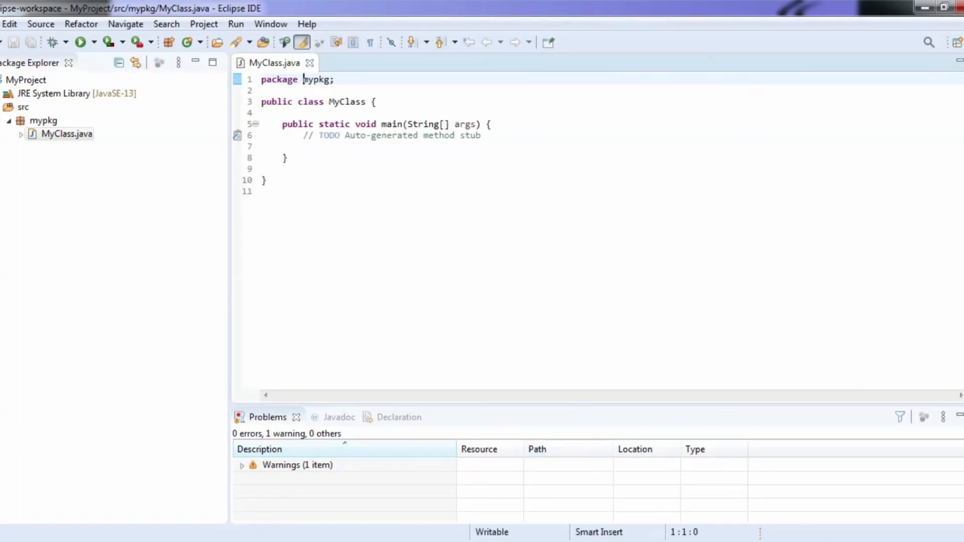
Add System.out.println("Hello java.."); inside the main method below the TODO comment and save MyClass.java
left_click_drag(303, 79, 366, 101)
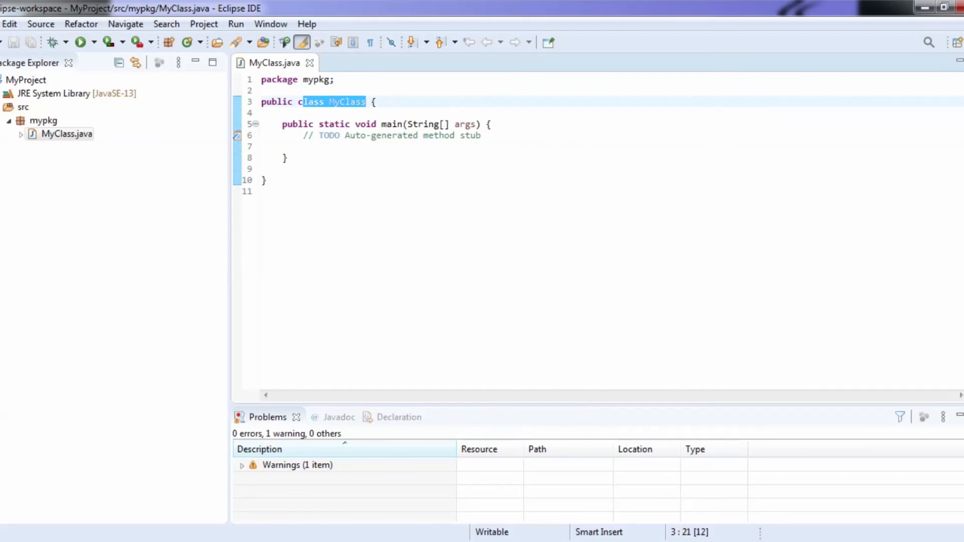
left_click_drag(282, 124, 491, 124)
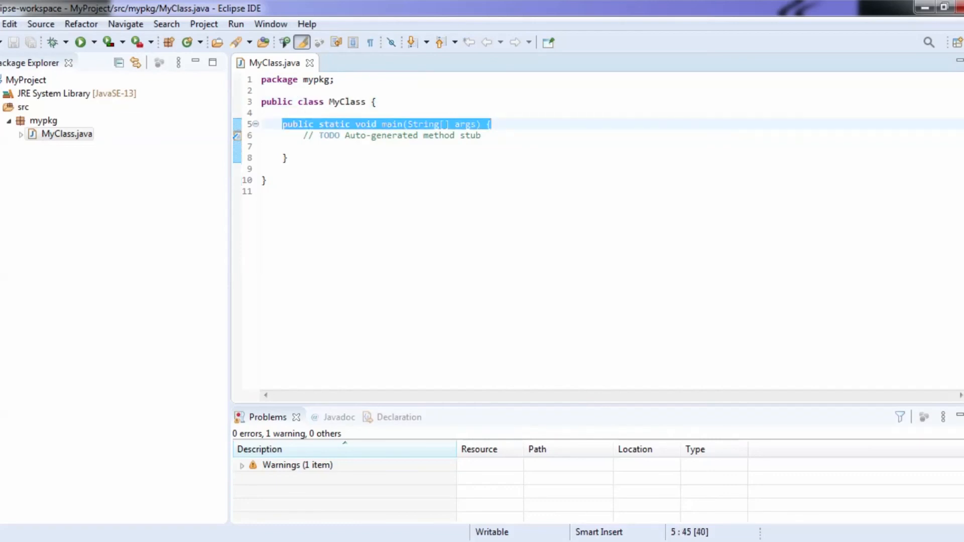
left_click(491, 124)
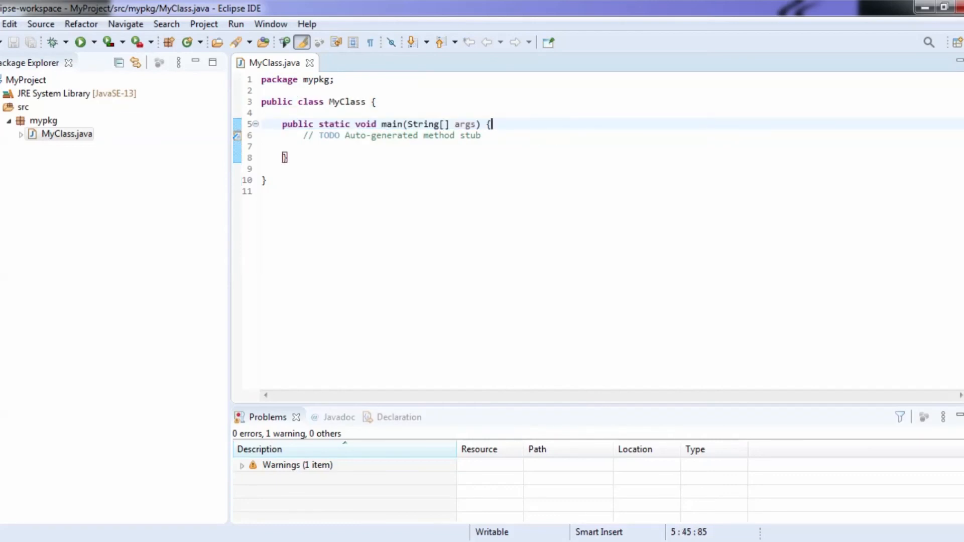
key("Down")
key("Return")
key("Return")
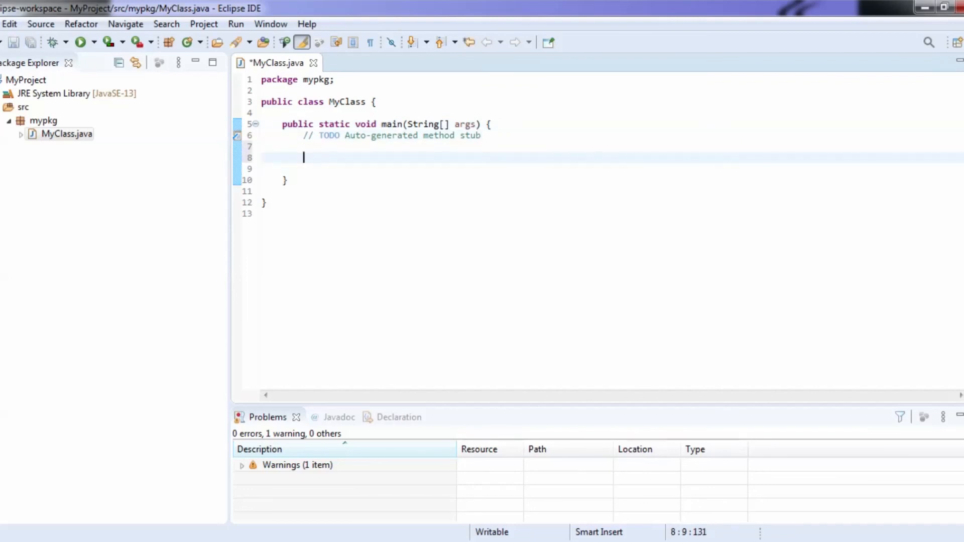
type("System.out.println(")
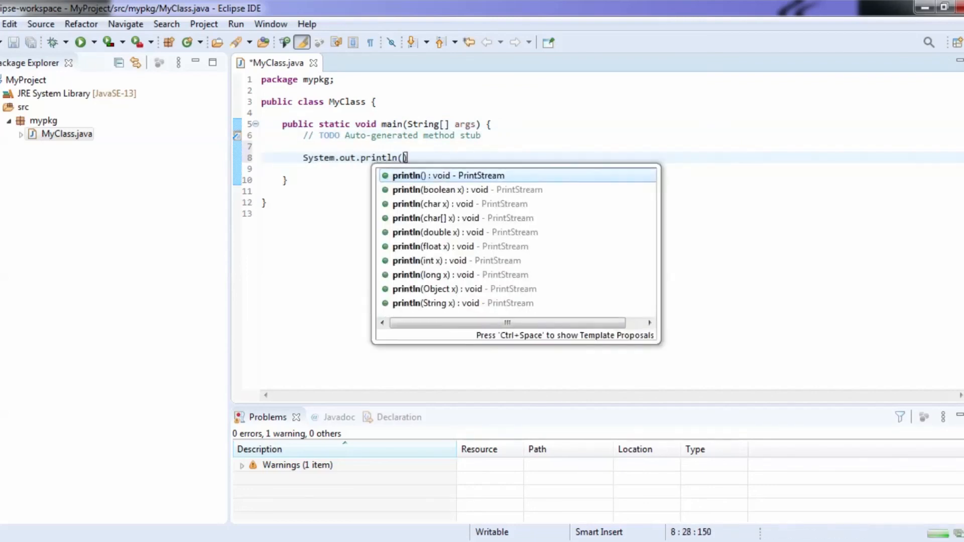
key("Return")
type("\"H")
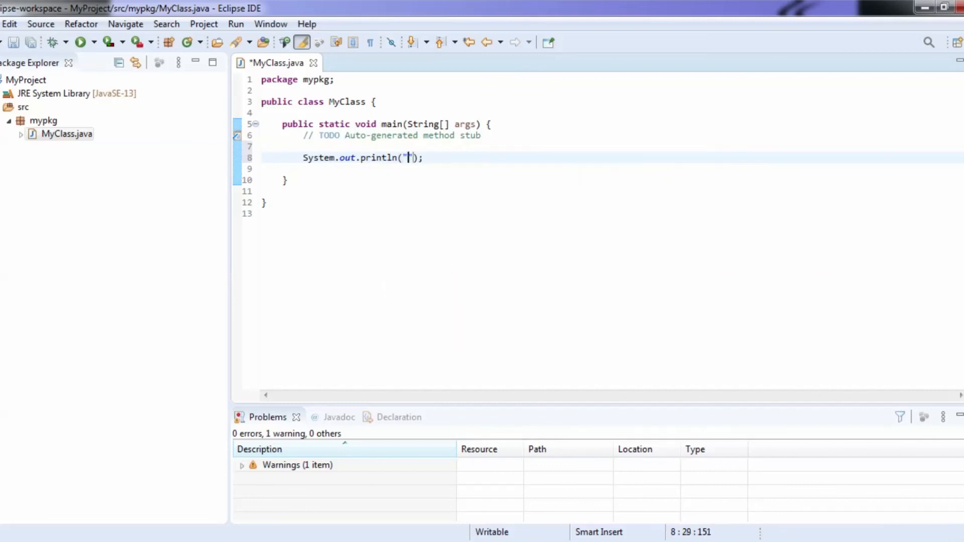
type("ello jav.")
type("..")
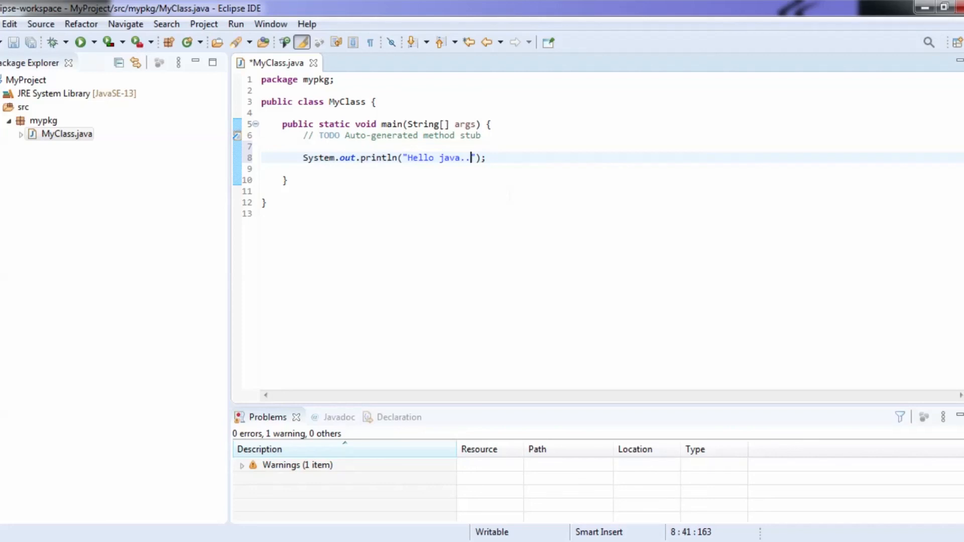
key("ctrl+s")
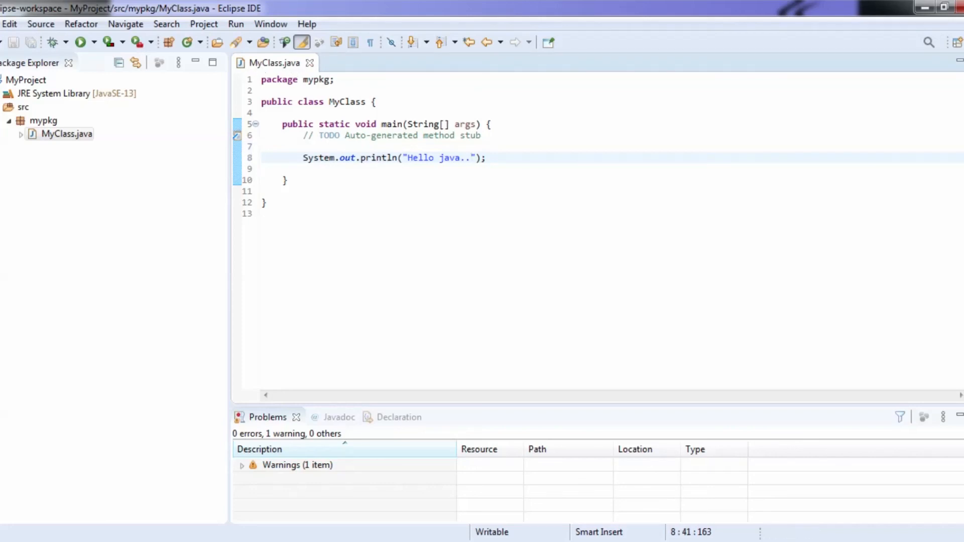
Run MyClass.java as a Java application and select its output line in the console
left_click_drag(408, 158, 477, 159)
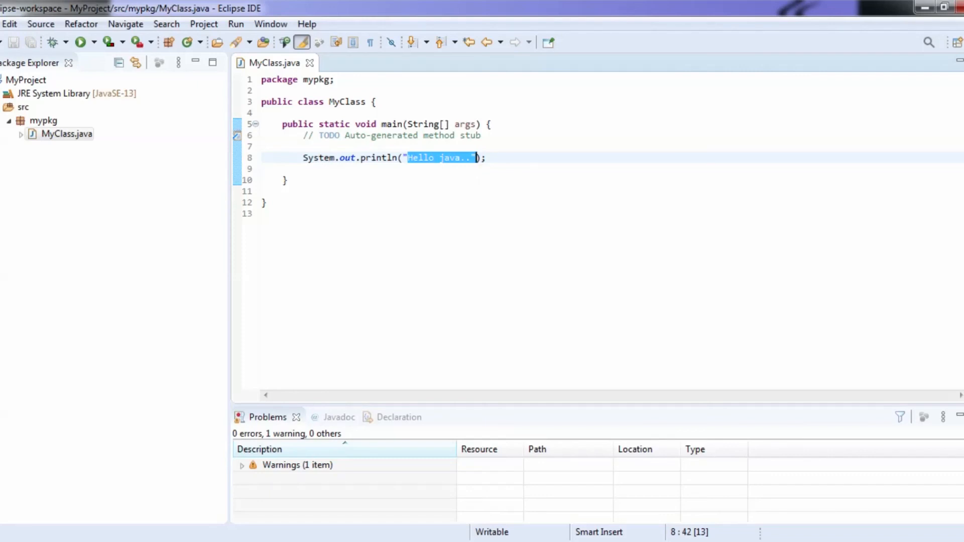
left_click(287, 180)
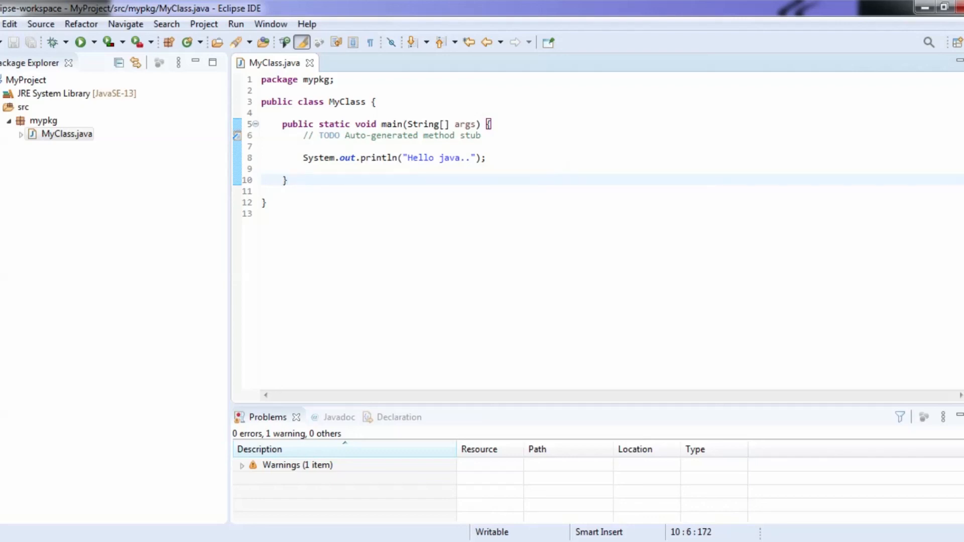
right_click(650, 147)
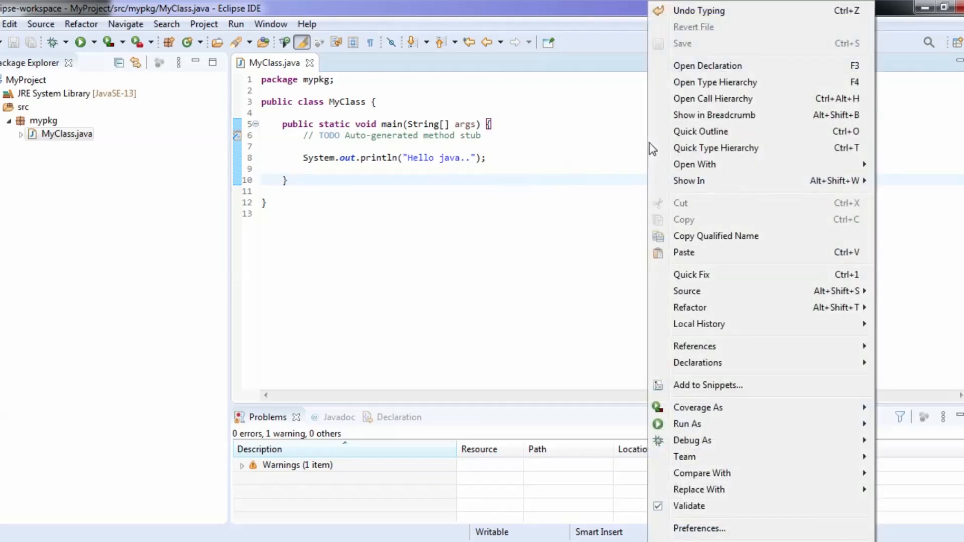
mouse_move(695, 426)
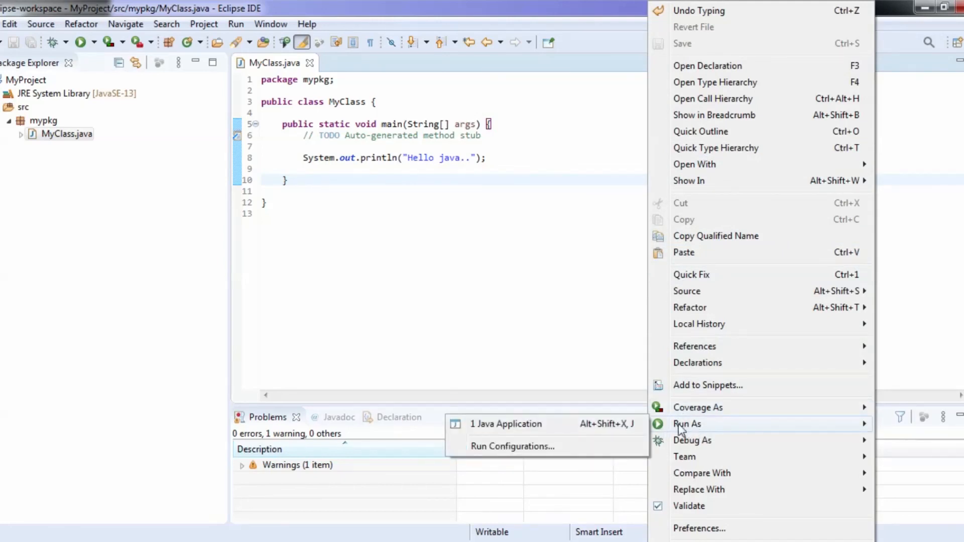
left_click(508, 426)
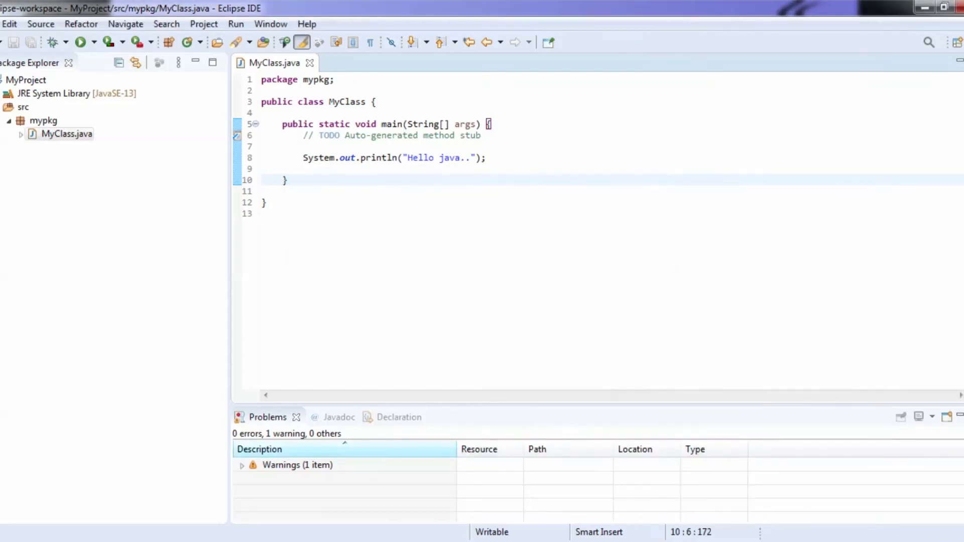
left_click_drag(237, 449, 271, 454)
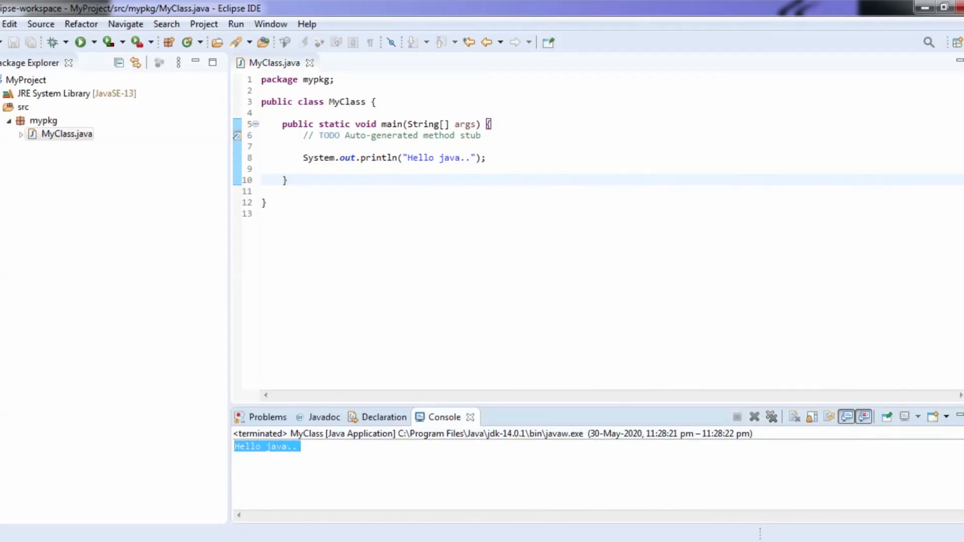
Run MyClass.java as a Java application two more times
left_click(678, 164)
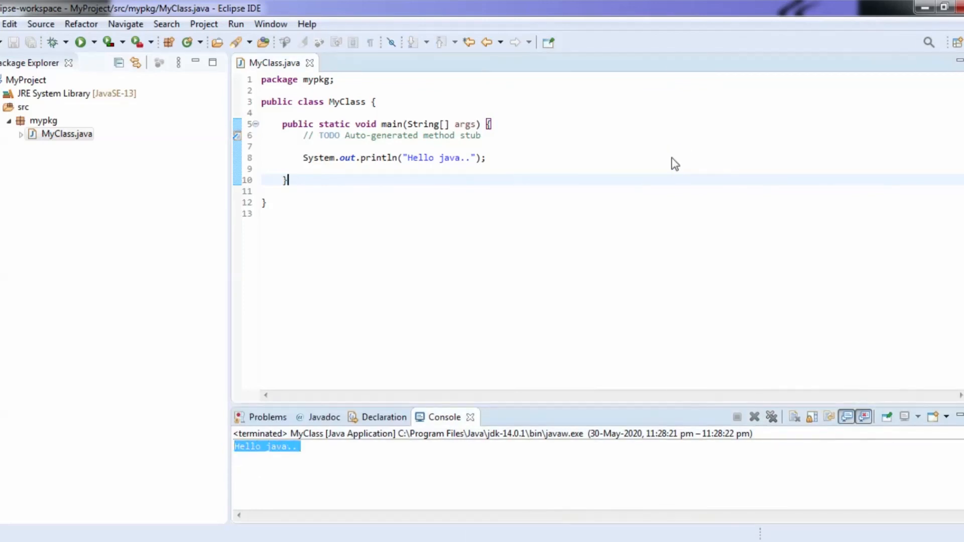
right_click(672, 161)
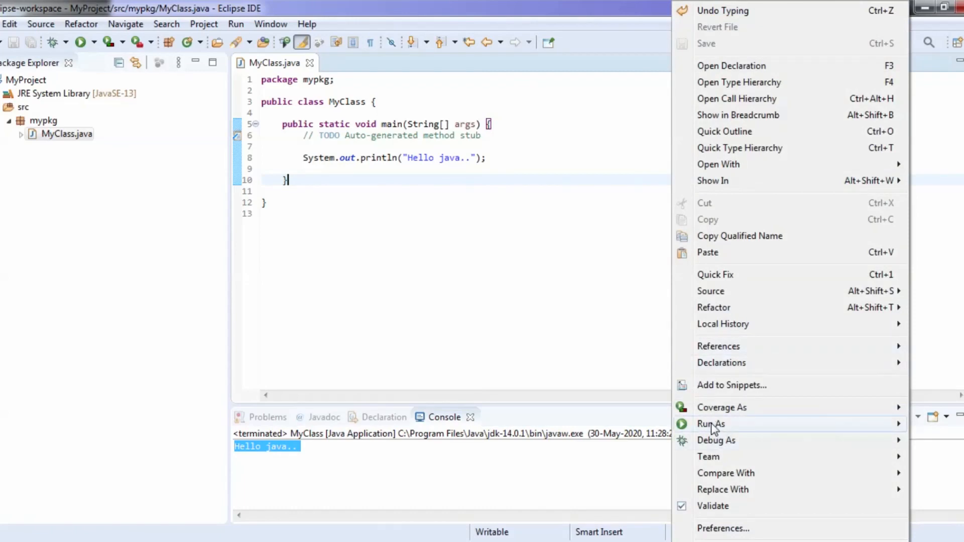
left_click(539, 422)
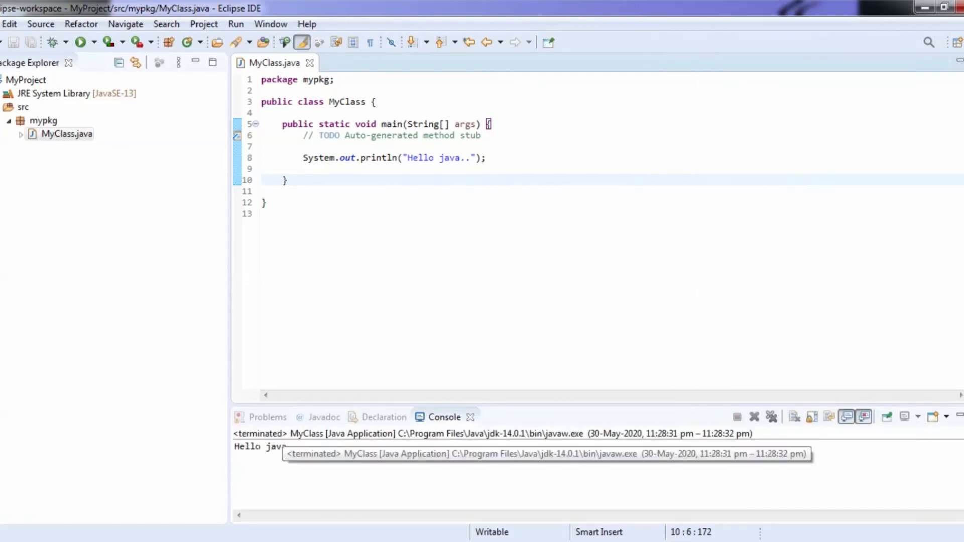
left_click(281, 213)
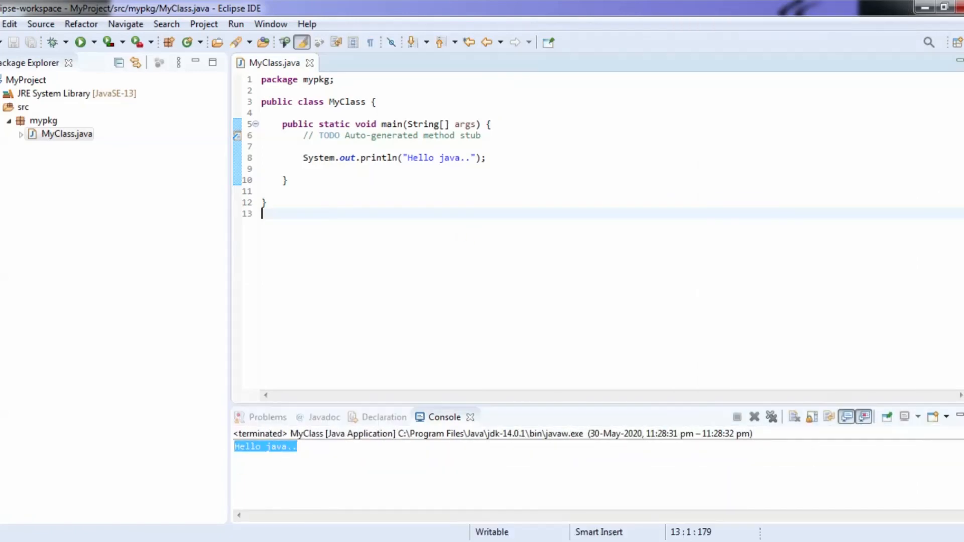
left_click(79, 44)
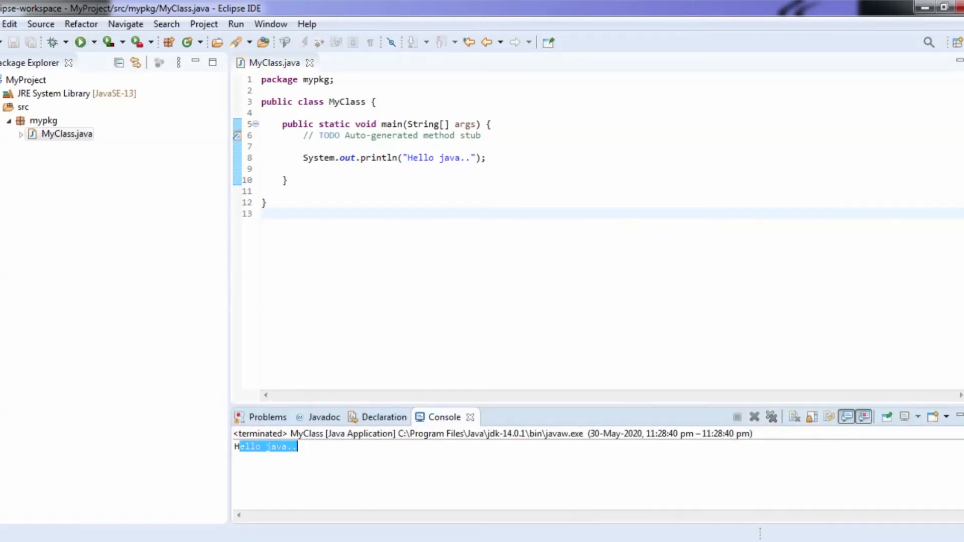
Highlight the code below the package line in MyClass.java, clear the selection and place the cursor after the println statement
left_click(447, 308)
left_click_drag(262, 90, 263, 214)
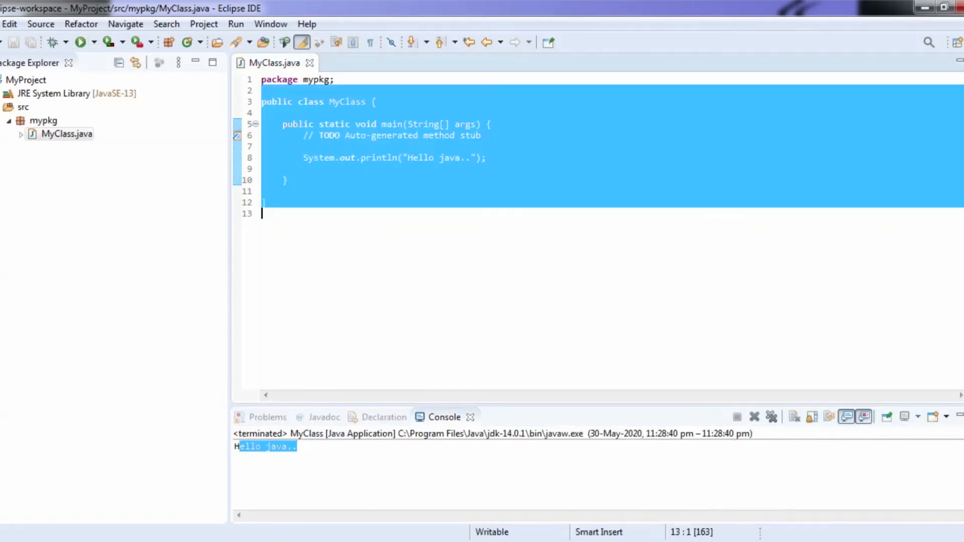
left_click(536, 250)
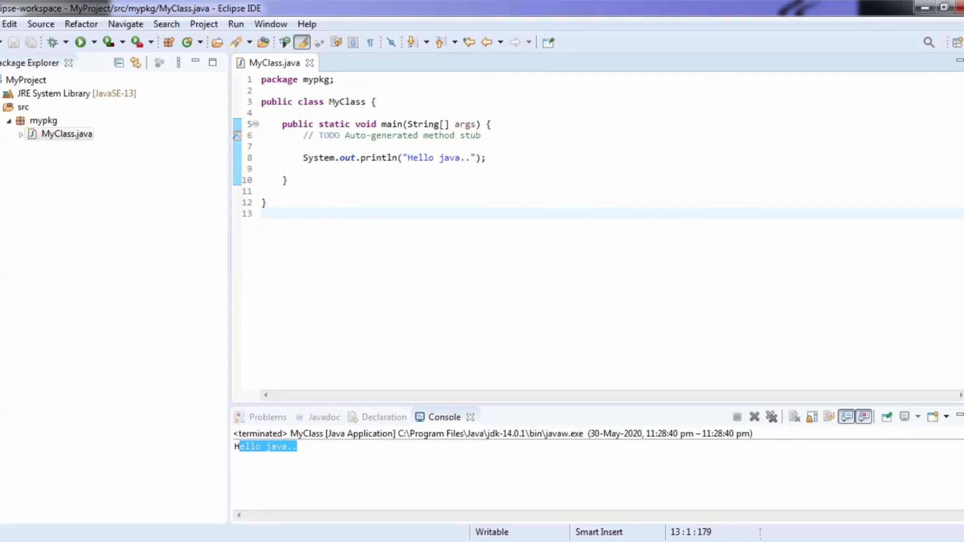
left_click(496, 160)
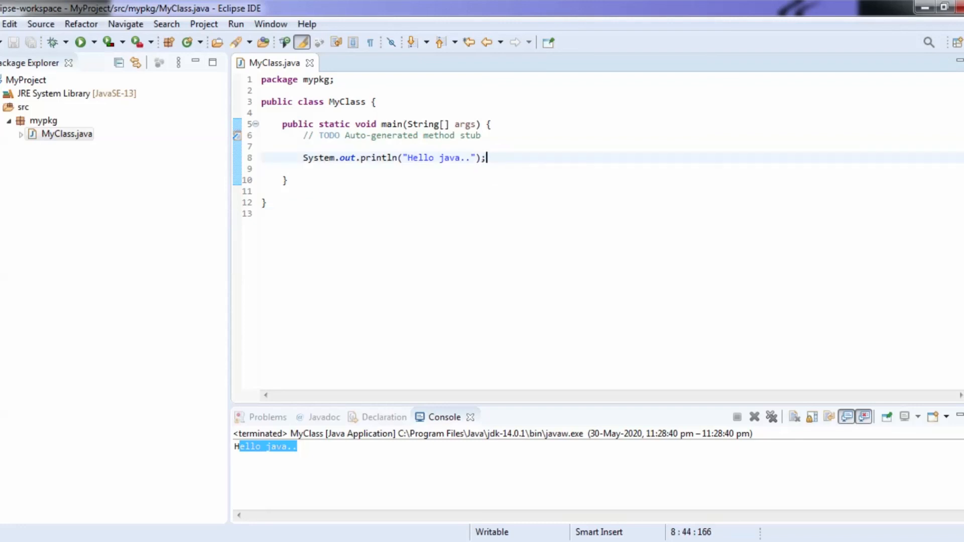